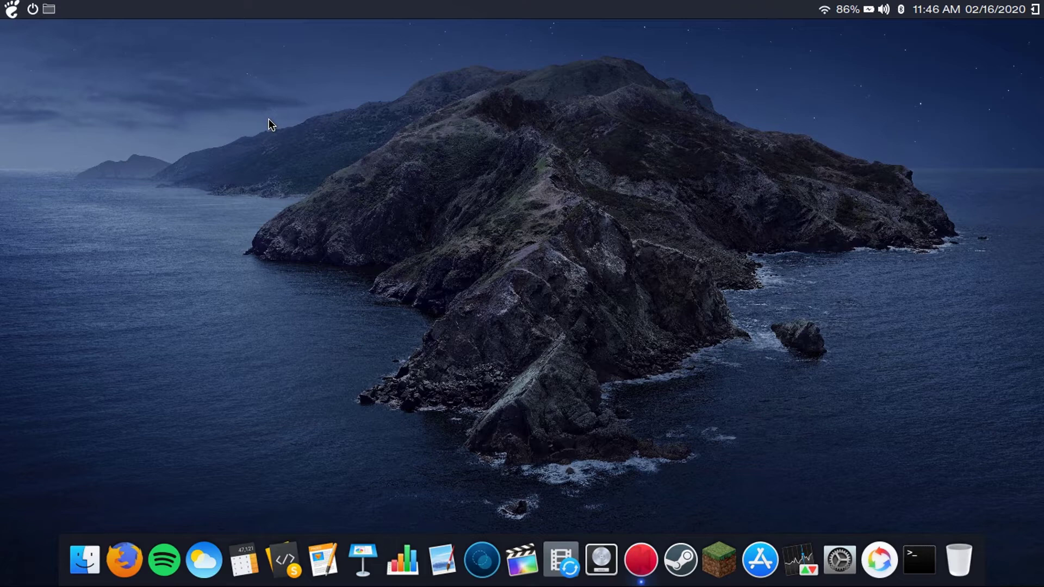
Launch YouTube.vmx from the vmware/YouTube folder to boot the VM to Windows 10
left_click(48, 9)
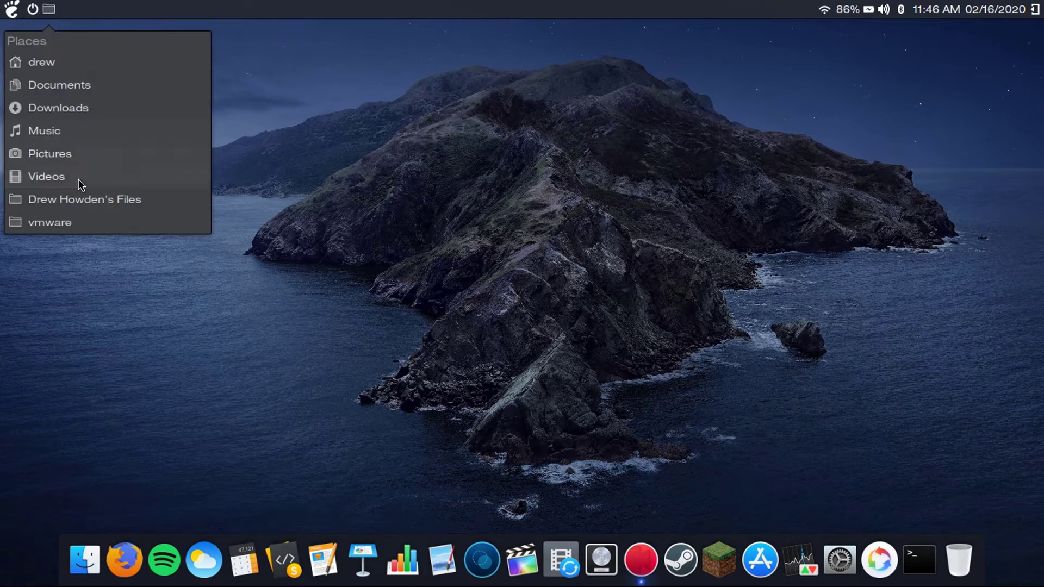
left_click(77, 221)
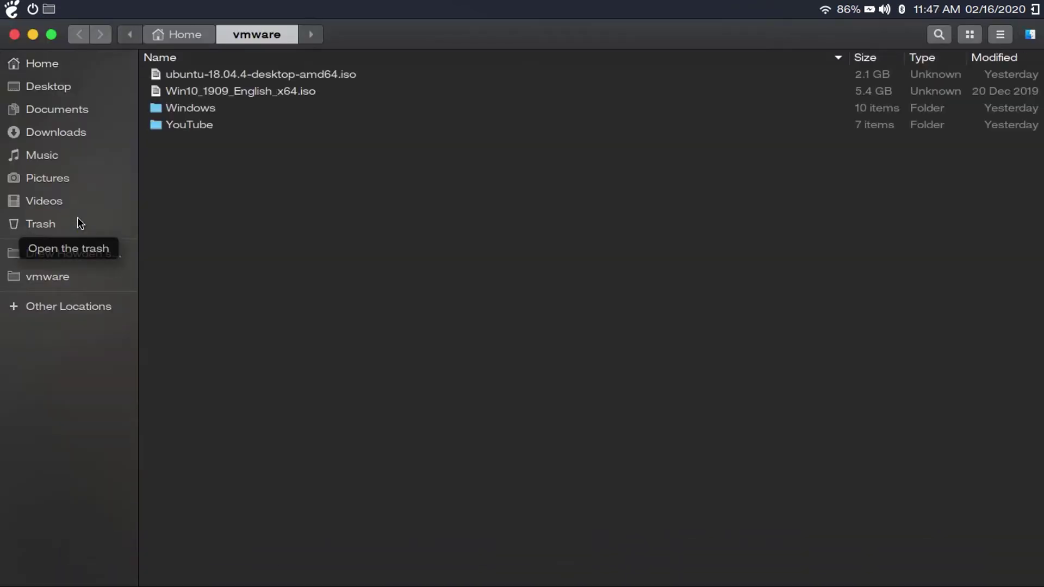
double_click(173, 126)
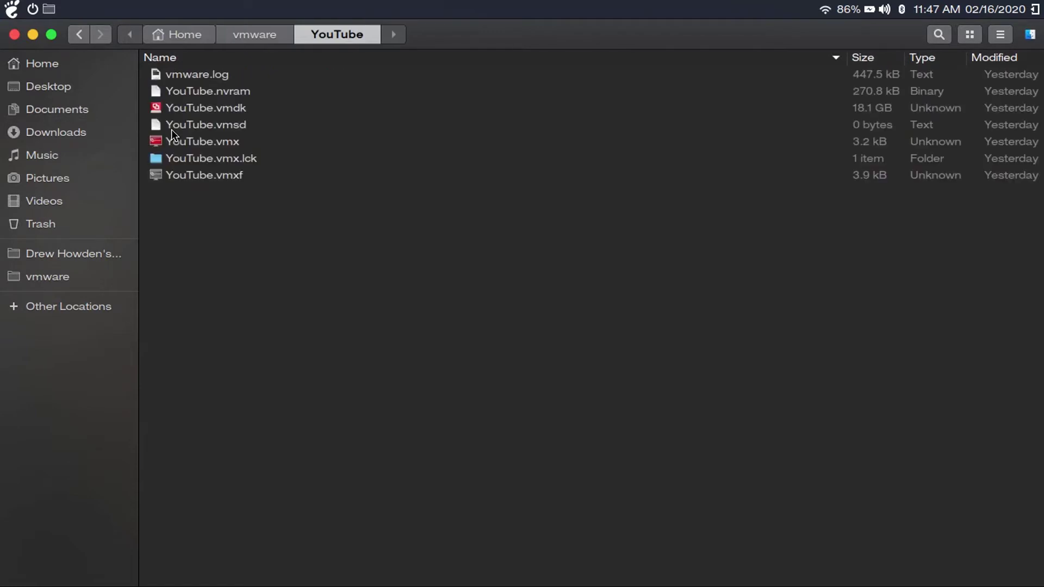
double_click(181, 142)
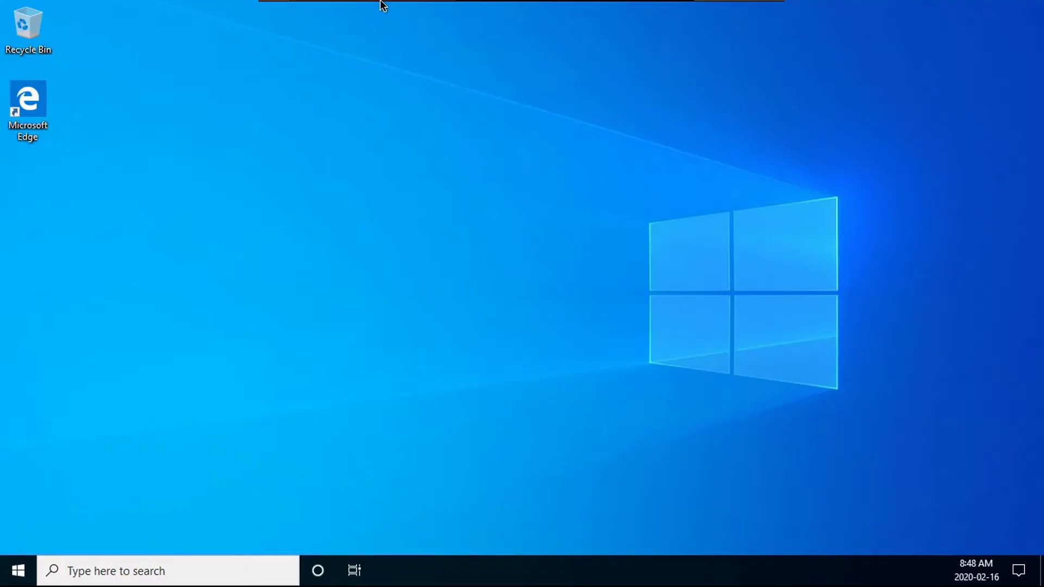
Disconnect the Windows 10 ISO from the VM's CD/DVD (SATA) drive
left_click(359, 13)
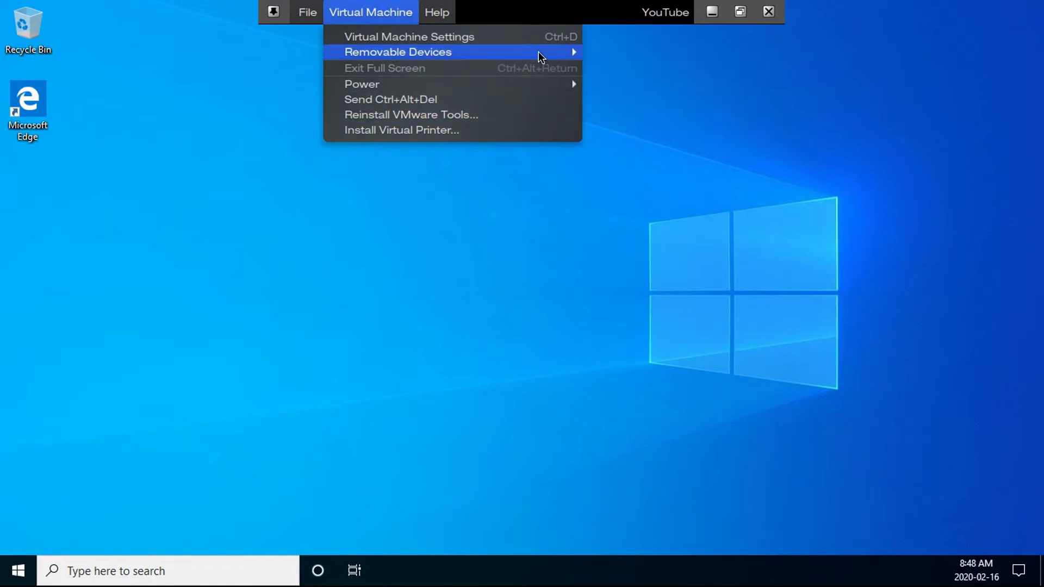
mouse_move(539, 53)
mouse_move(608, 53)
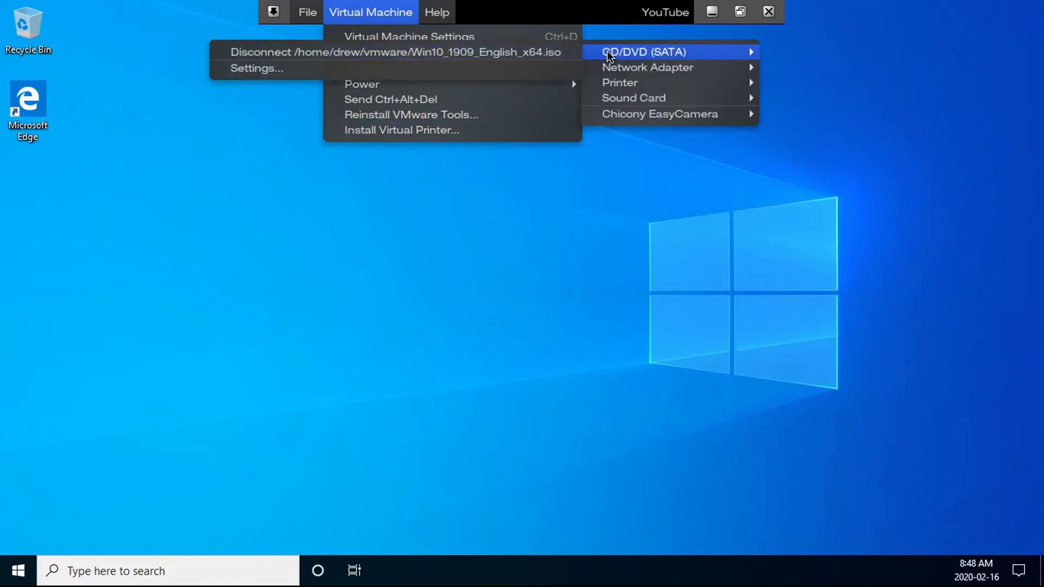
left_click(555, 53)
Connect the CD/DVD drive to the ubuntu-18.04.4-desktop-amd64.iso disk image
left_click(370, 12)
mouse_move(435, 52)
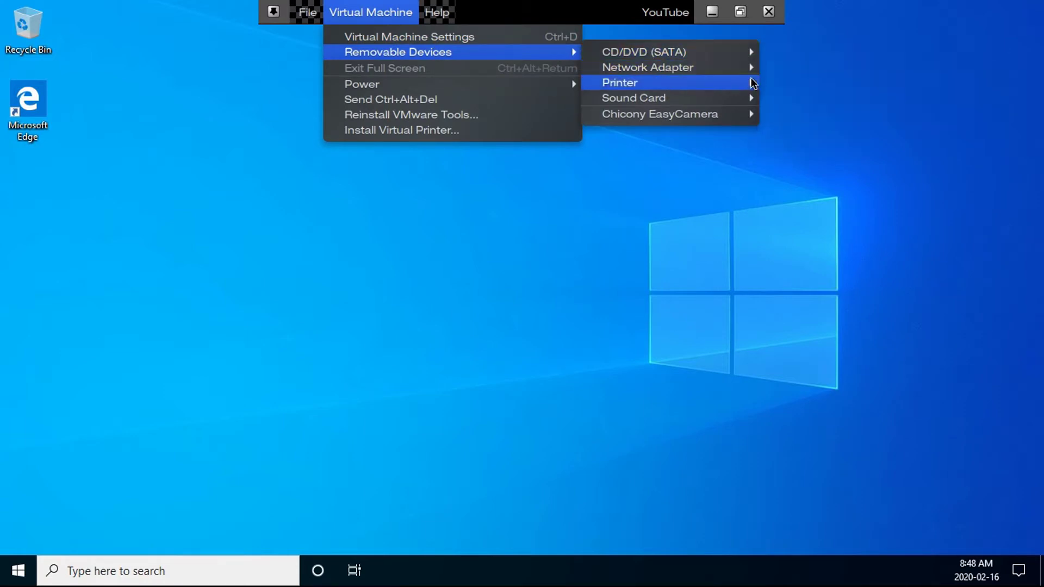
mouse_move(738, 56)
left_click(793, 83)
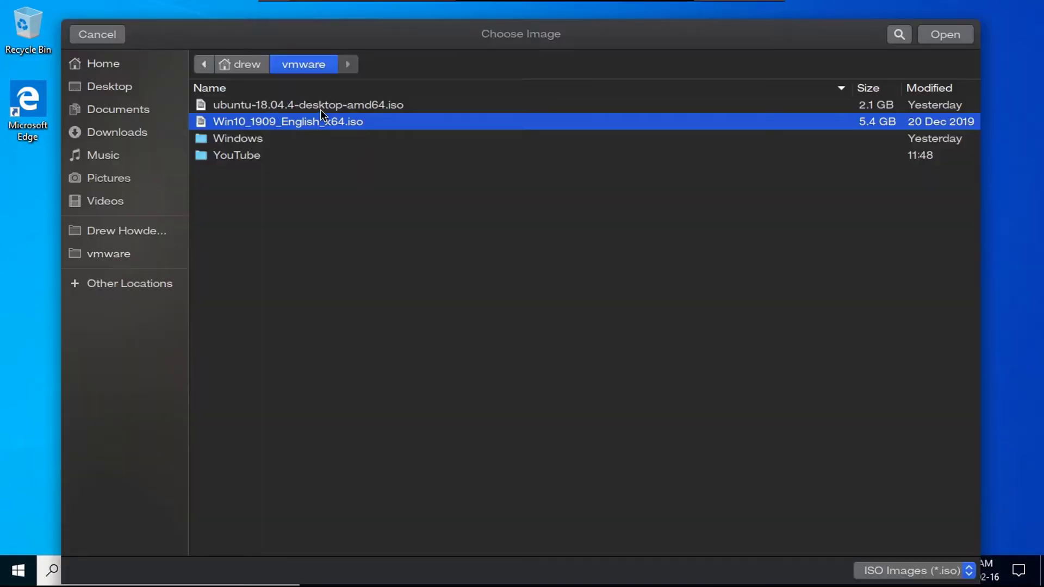
left_click(321, 108)
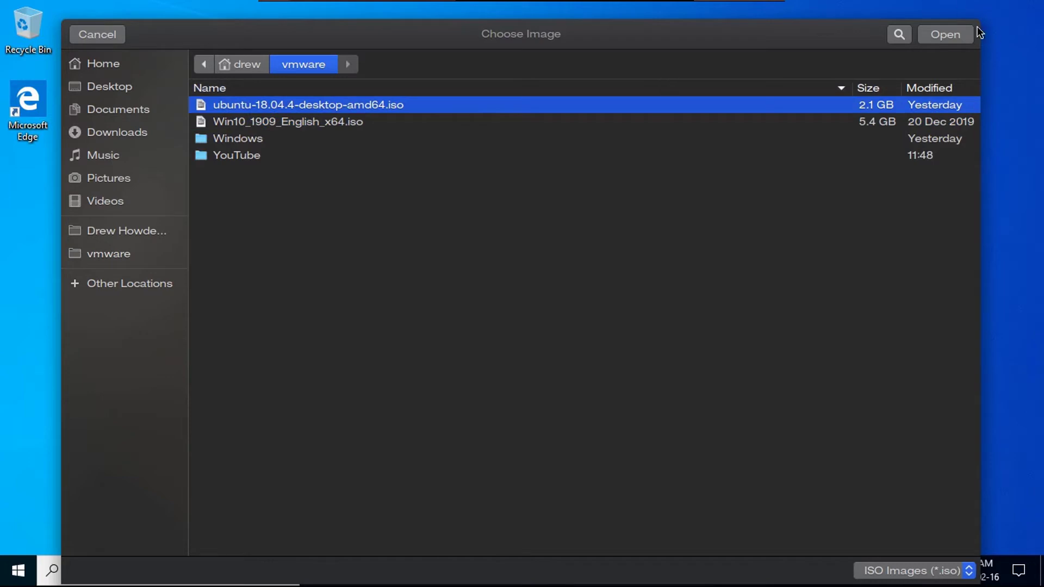
left_click(966, 34)
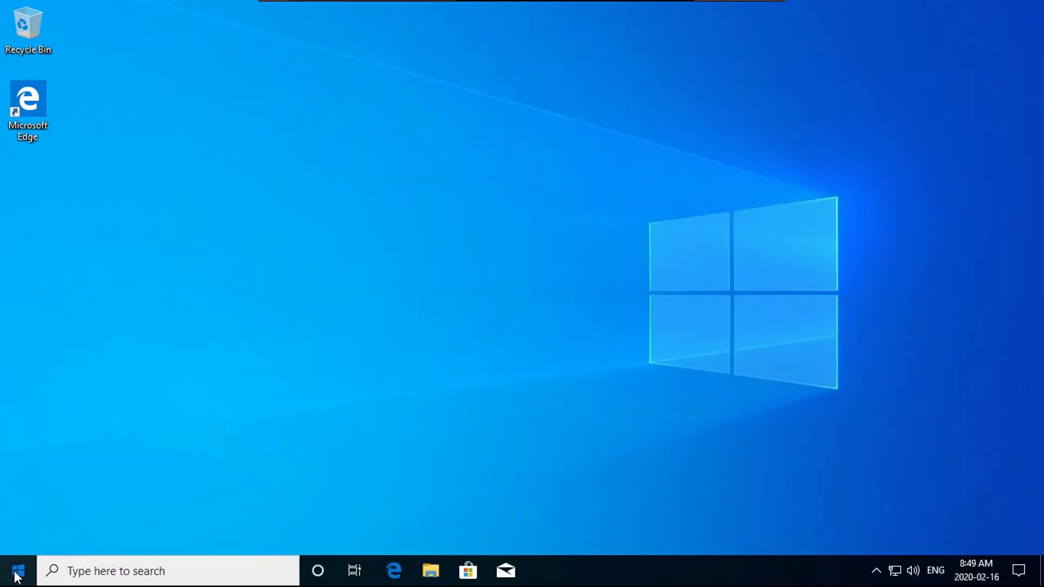
Restart Windows, boot from the EFI VMware SATA CDROM, and choose Try Ubuntu
left_click(16, 578)
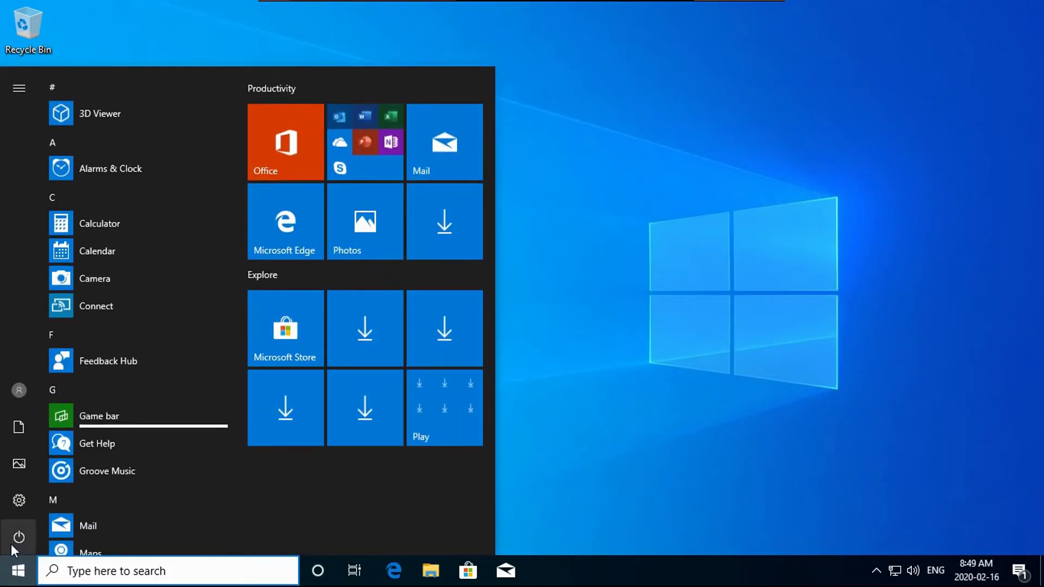
left_click(15, 544)
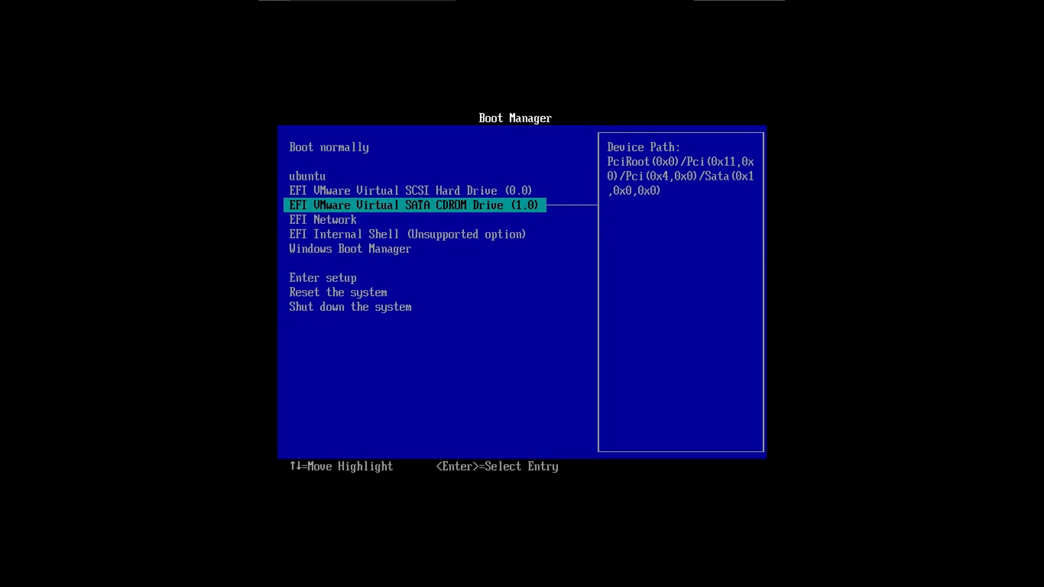
key("Return")
key("Down")
key("Down")
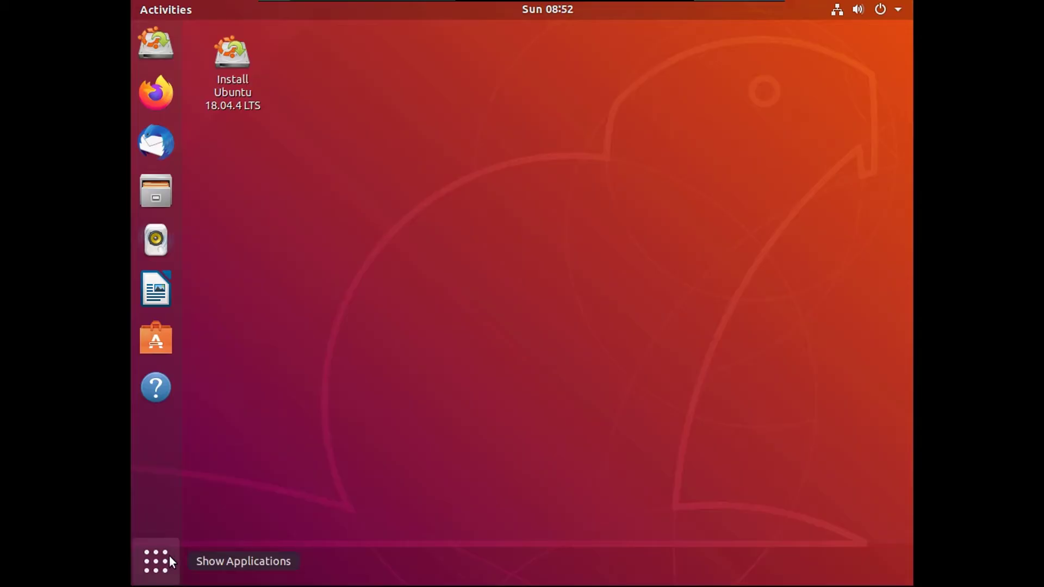
In a new Terminal, run sudo add-apt-repository ppa:yannubuntu/boot-repair and confirm it
left_click(169, 556)
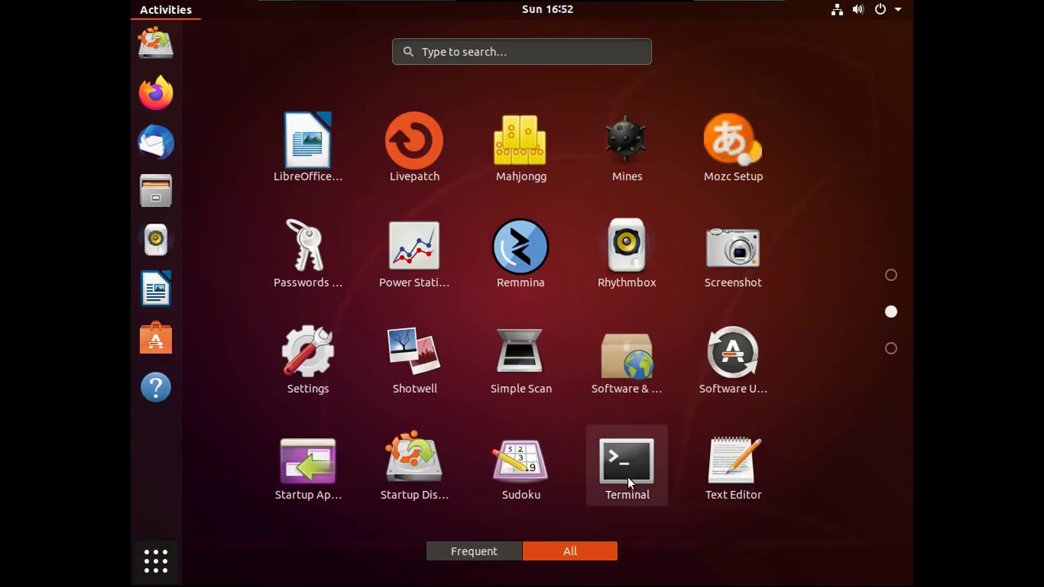
left_click(627, 475)
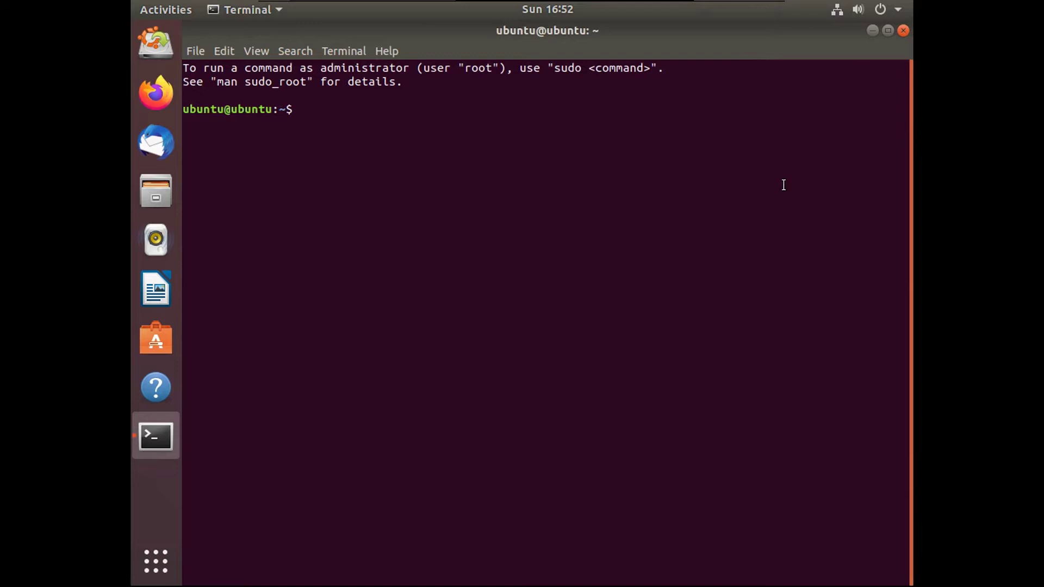
type("sudo add-apt-r")
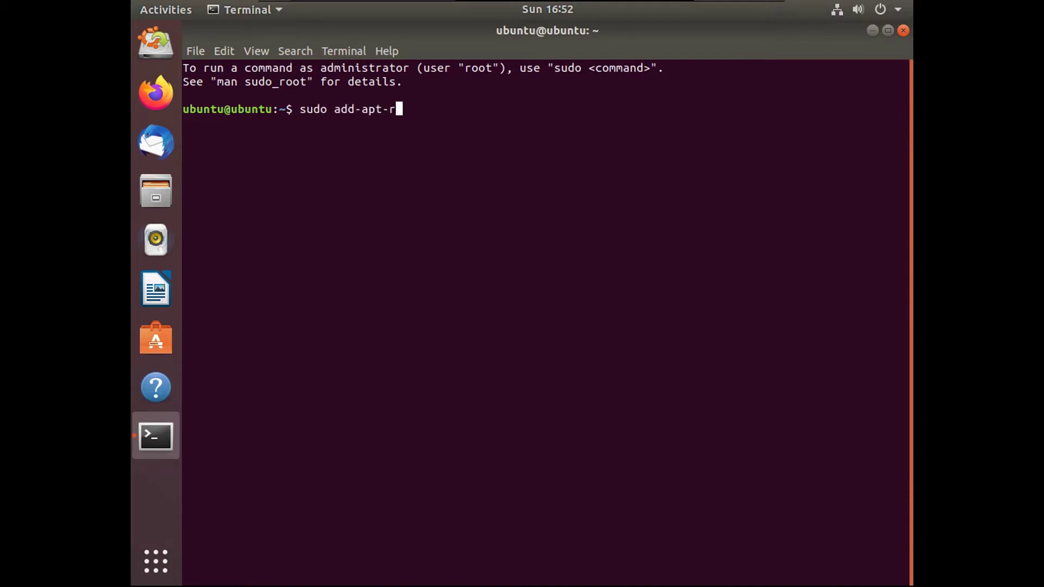
type("epository ppa")
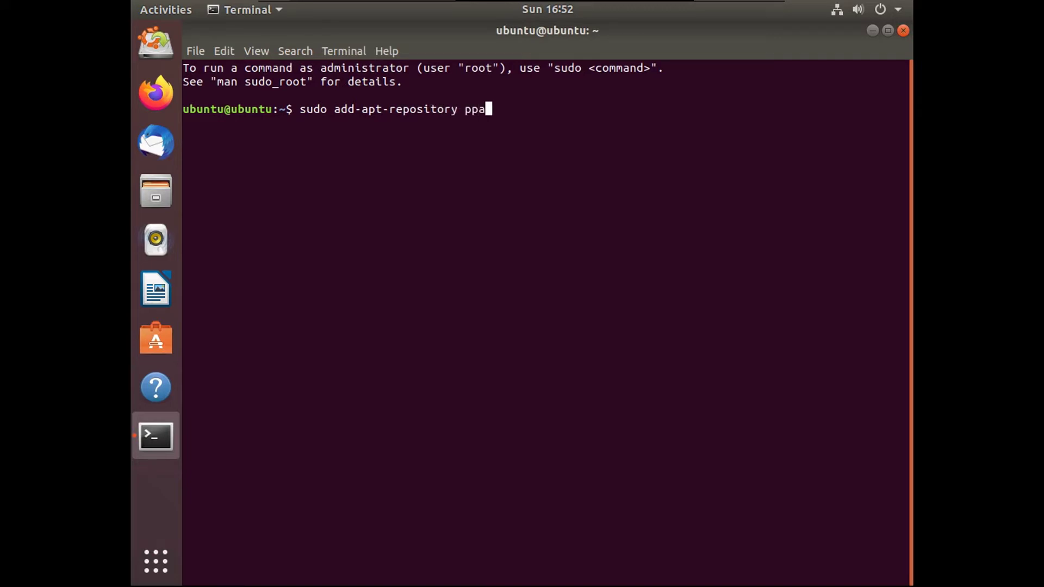
type(":yannubuntu")
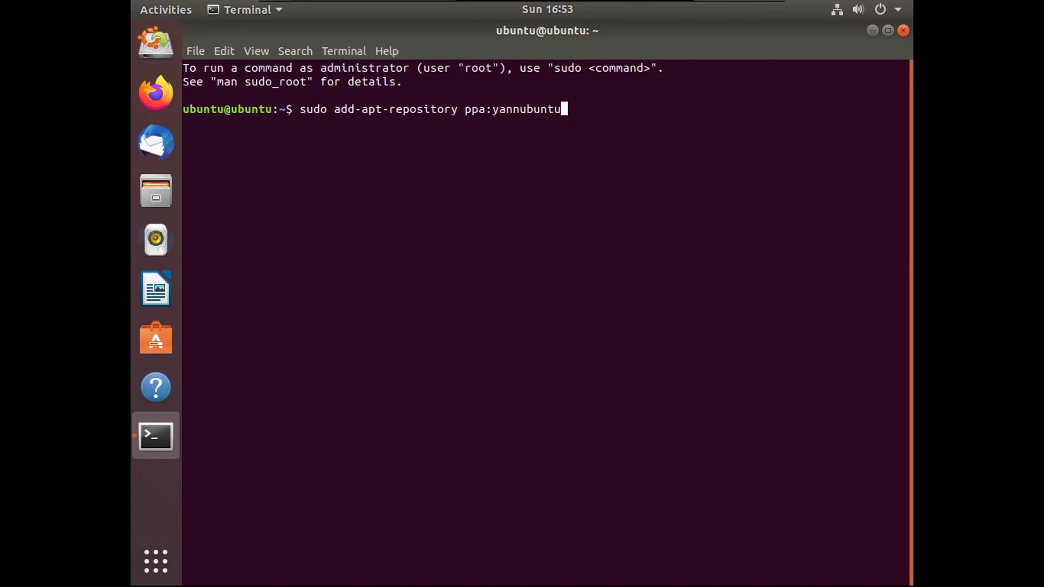
type("/boot-reo")
key("BackSpace")
type("pair")
key("Return")
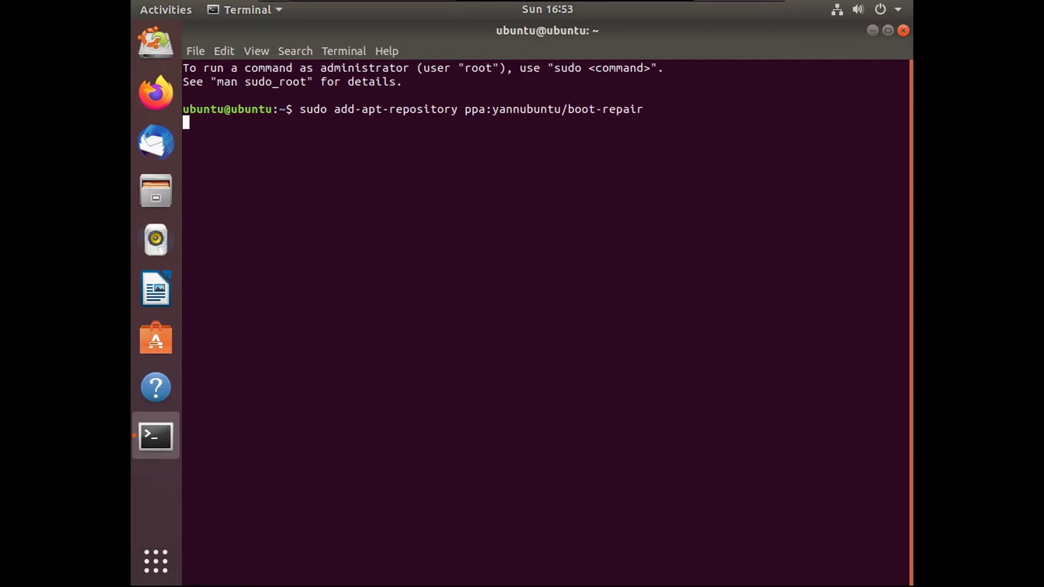
key("Return")
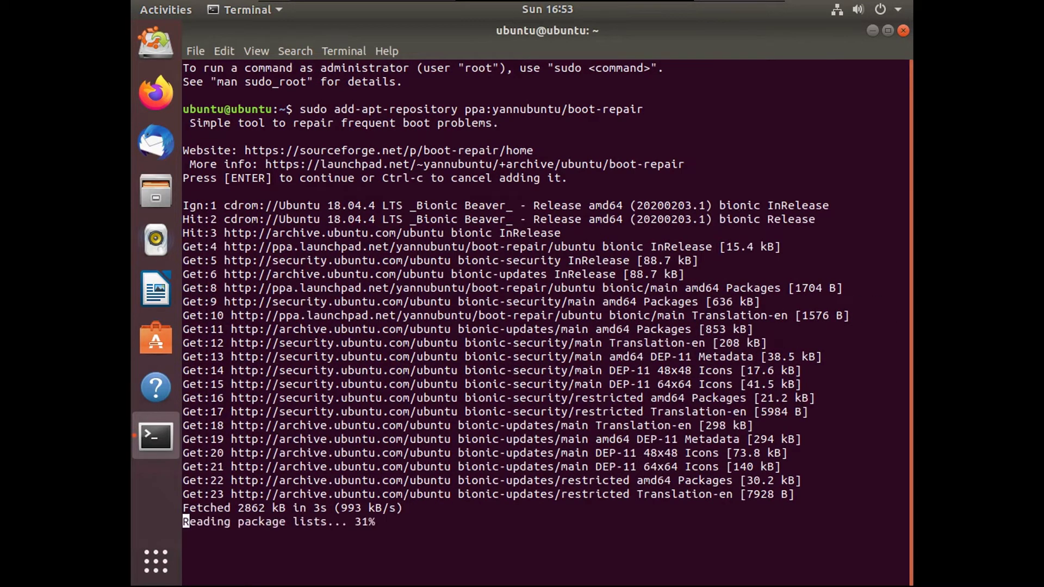
Run sudo apt-get install boot-repair and answer y to install it
type("sudo ")
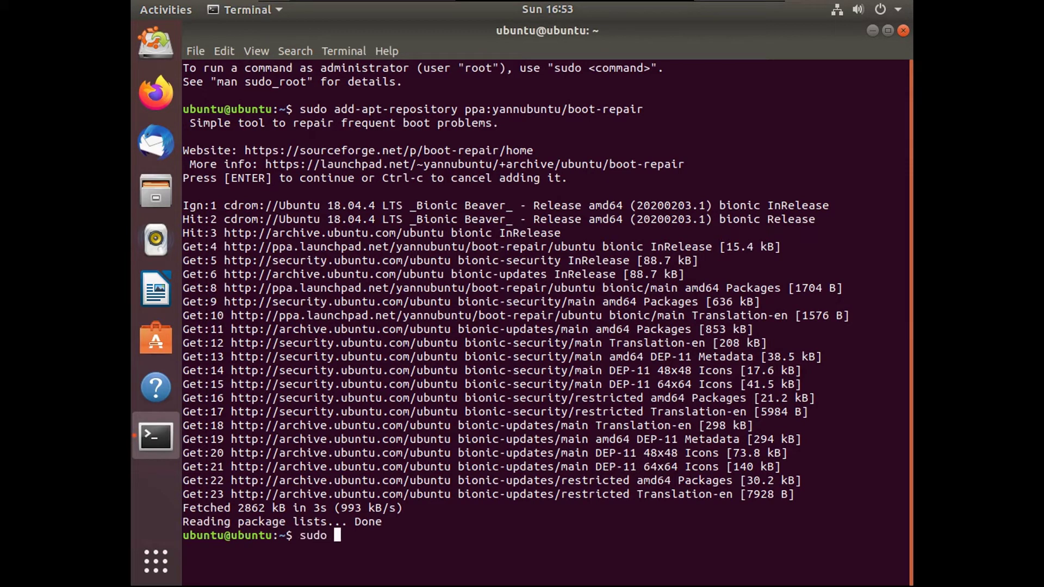
type("apt-get install ")
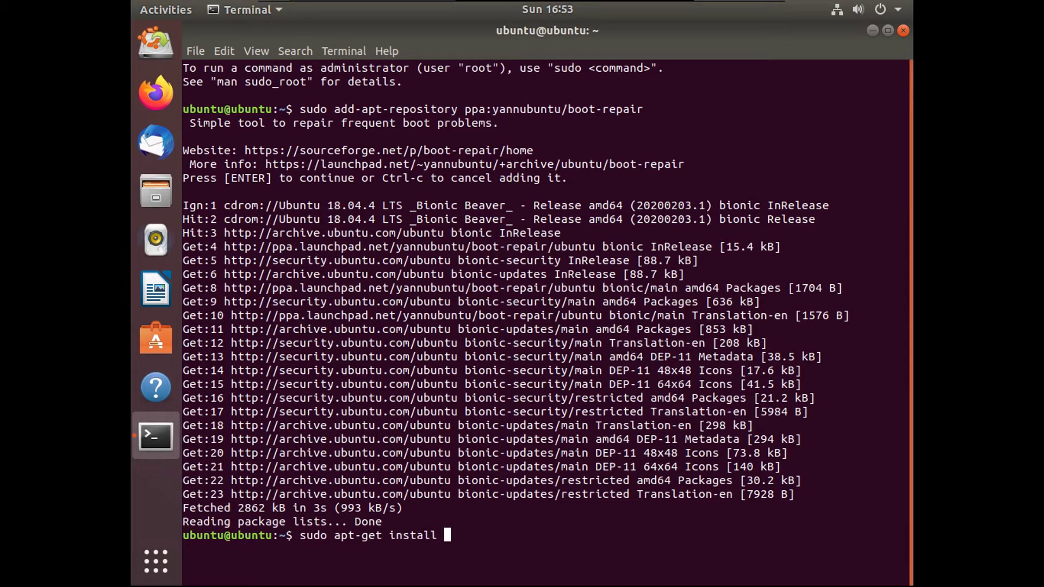
type("boot-repair")
key("Return")
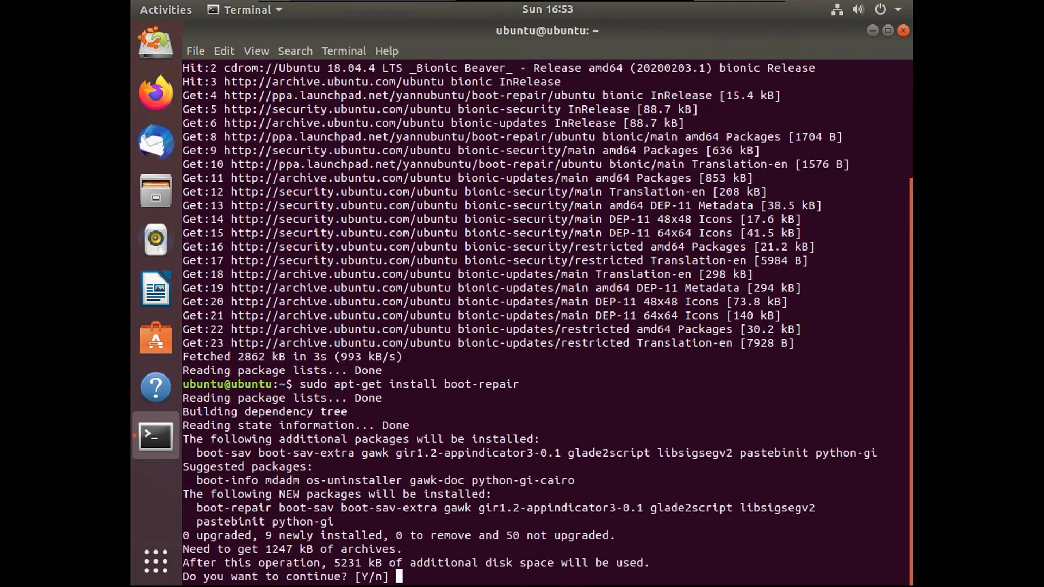
type("y")
key("Return")
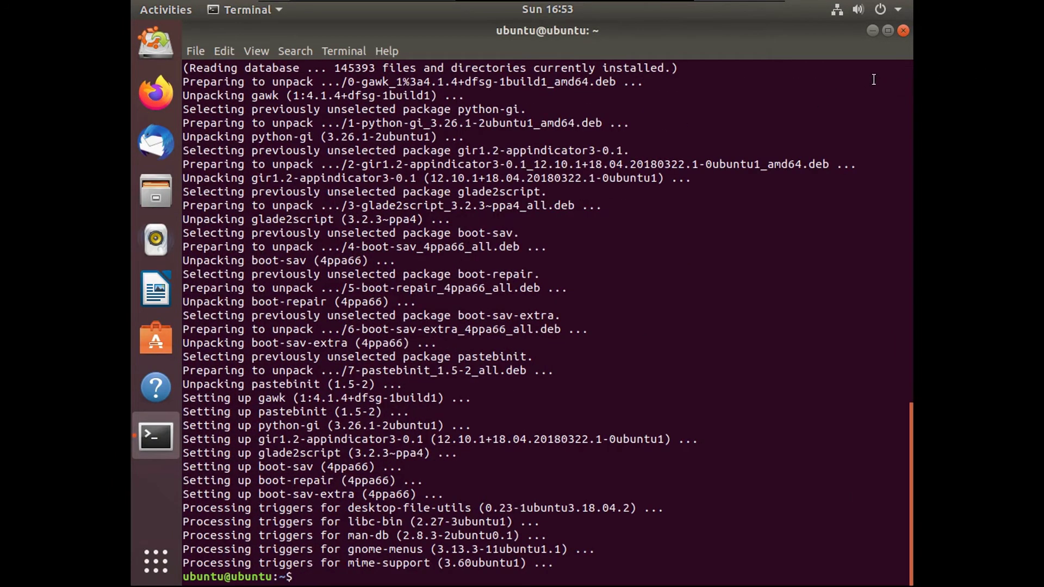
Close the terminal and start Boot Repair from the application grid
left_click(903, 31)
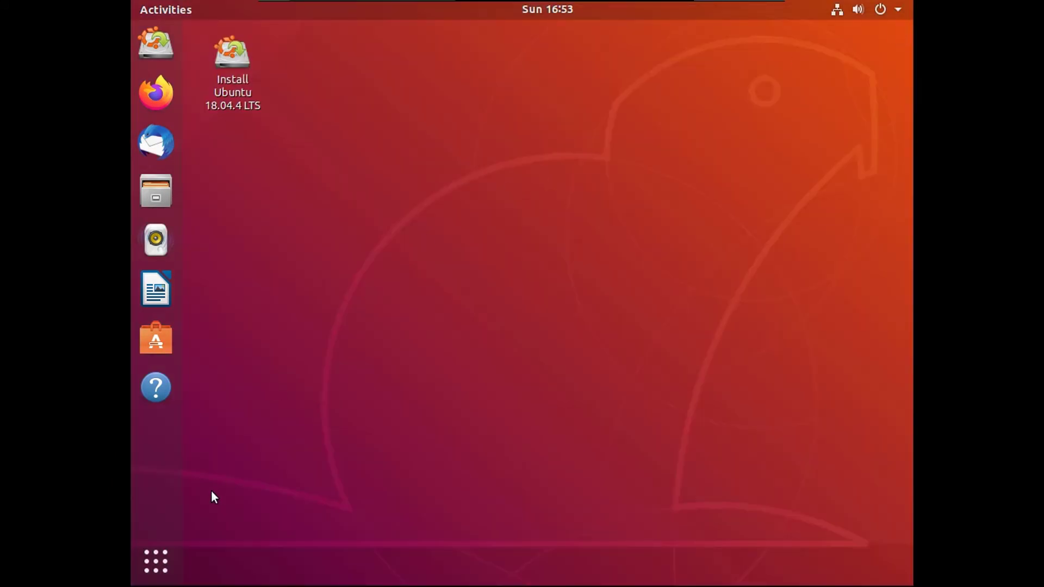
left_click(155, 558)
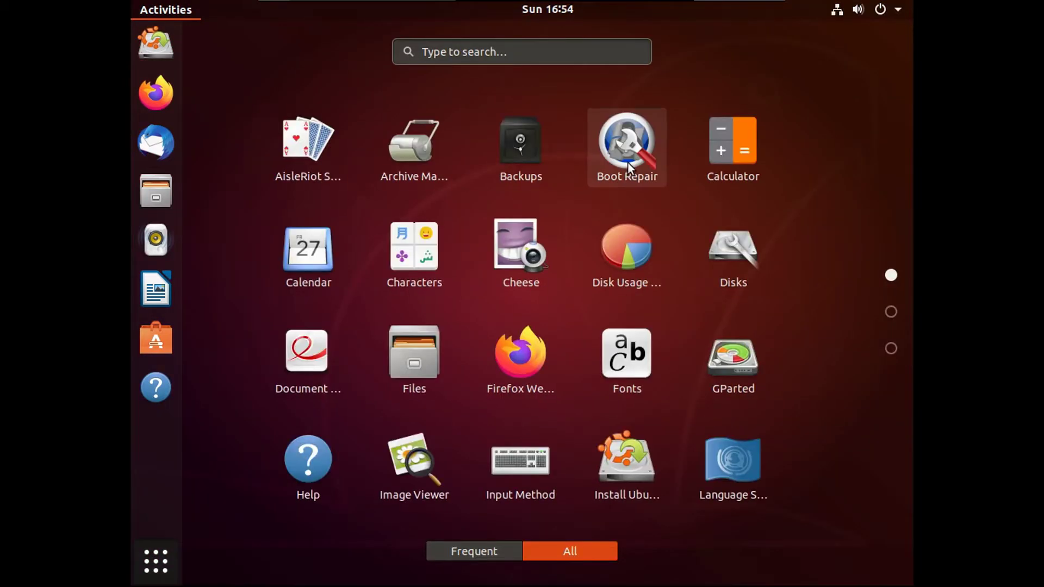
left_click(628, 162)
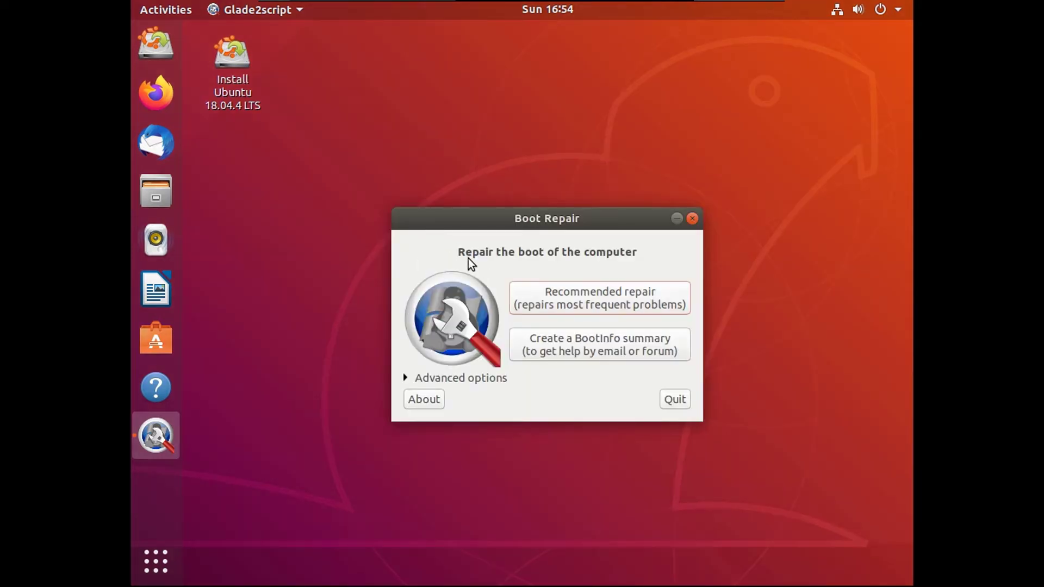
Run Recommended repair, decline the pastebin upload, and close the boot info log
left_click(539, 299)
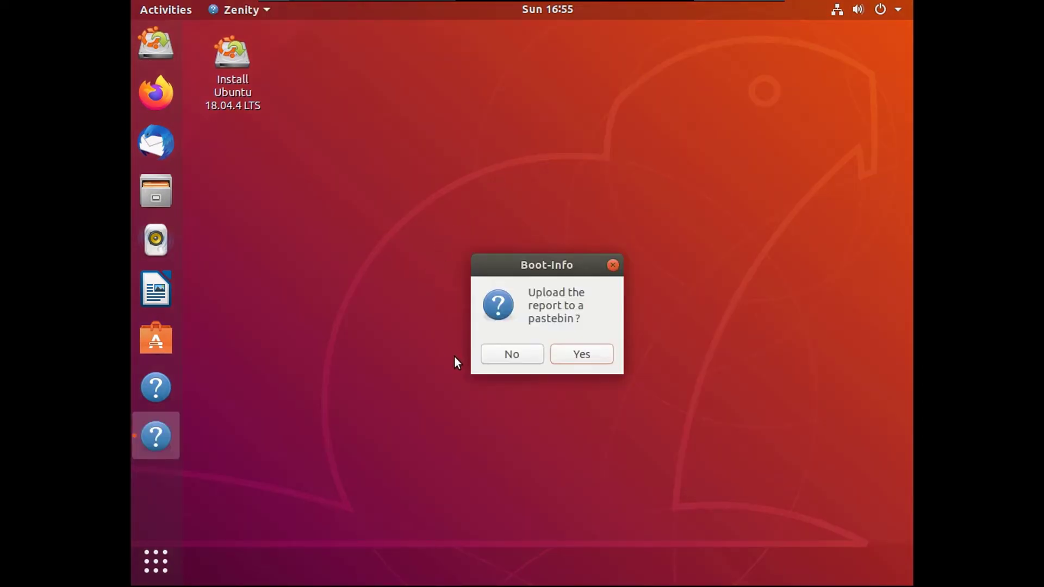
left_click(495, 351)
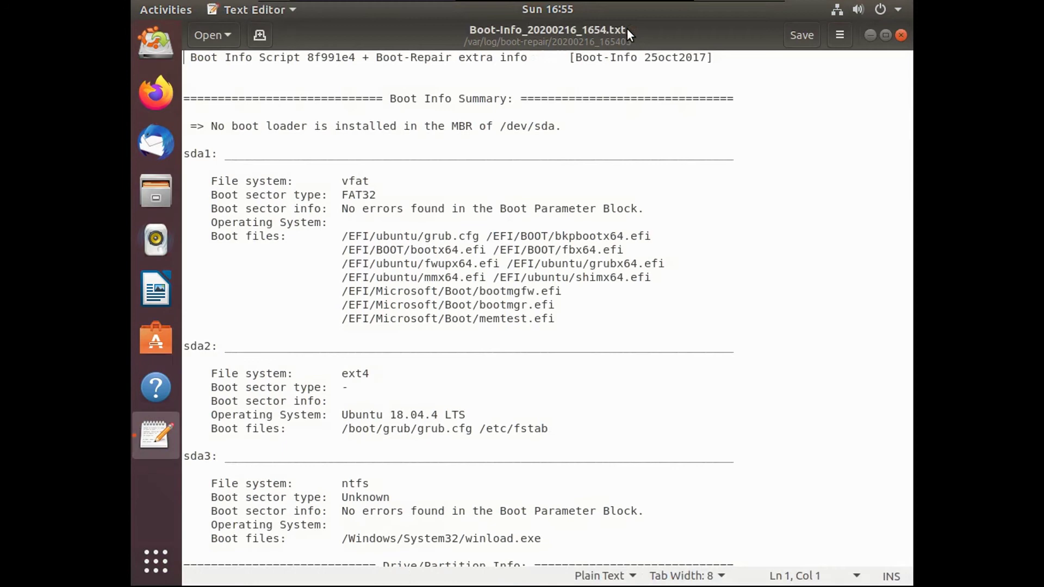
left_click(900, 35)
Restart the computer from the system menu's power options
left_click(881, 9)
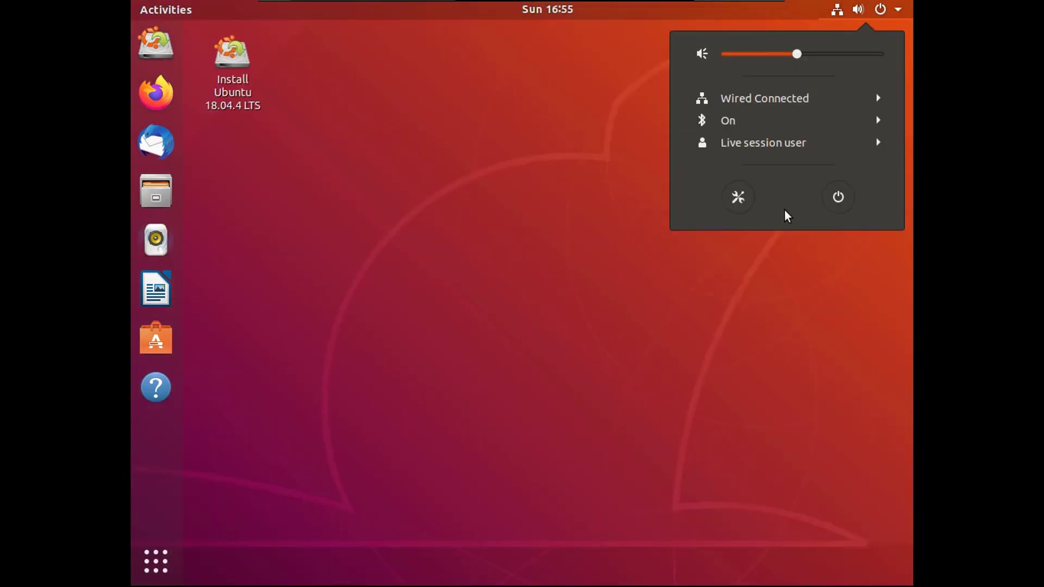
left_click(847, 198)
left_click(520, 346)
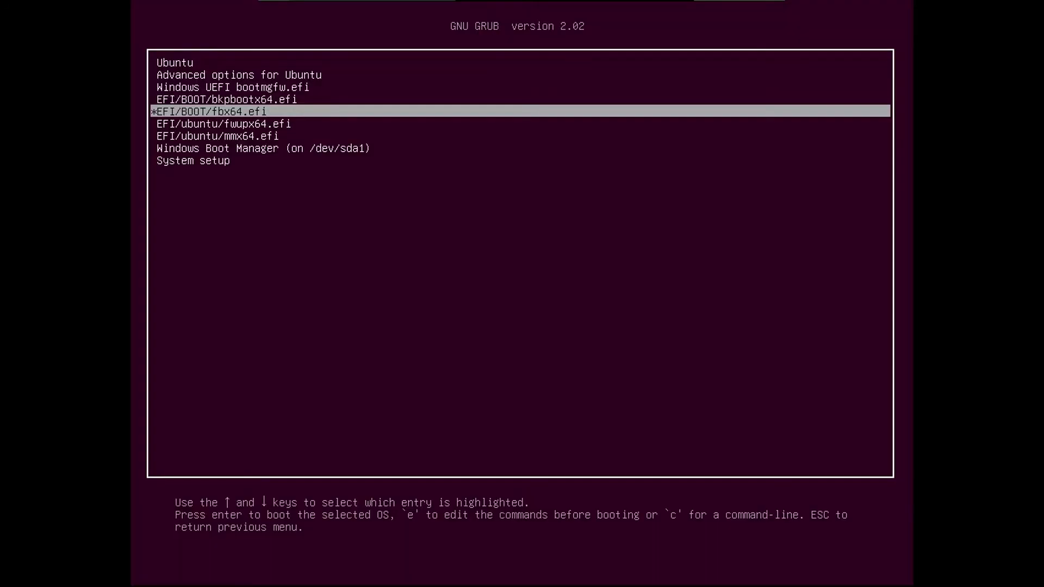
Browse the GRUB 2.02 entries, including Windows Boot Manager, then boot Ubuntu
key("Down")
key("Down")
key("Down")
key("Down")
key("Up")
key("Up")
key("Up")
key("Up")
key("Up")
key("Up")
key("Up")
key("Up")
key("Down")
key("Down")
key("Down")
key("Down")
key("Down")
key("Down")
key("Down")
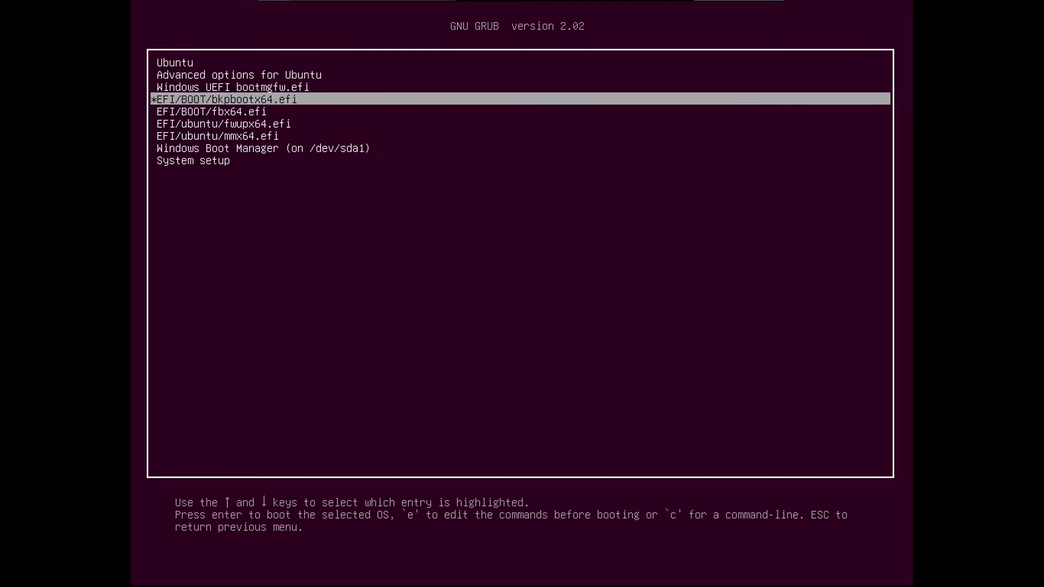
key("Up")
key("Up")
key("Up")
key("Up")
key("Up")
key("Up")
key("Down")
key("Down")
key("Up")
key("Up")
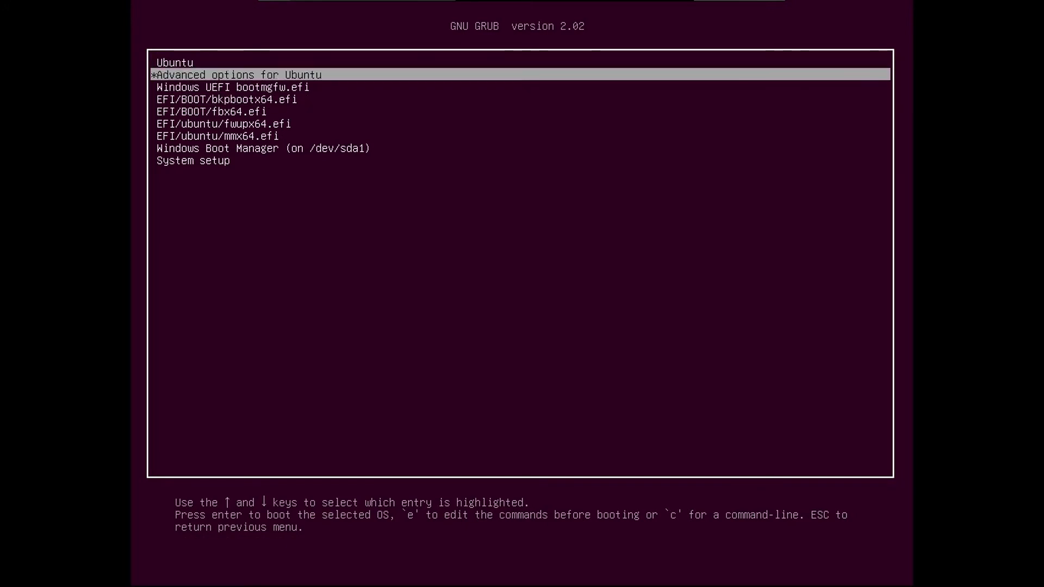
key("Up")
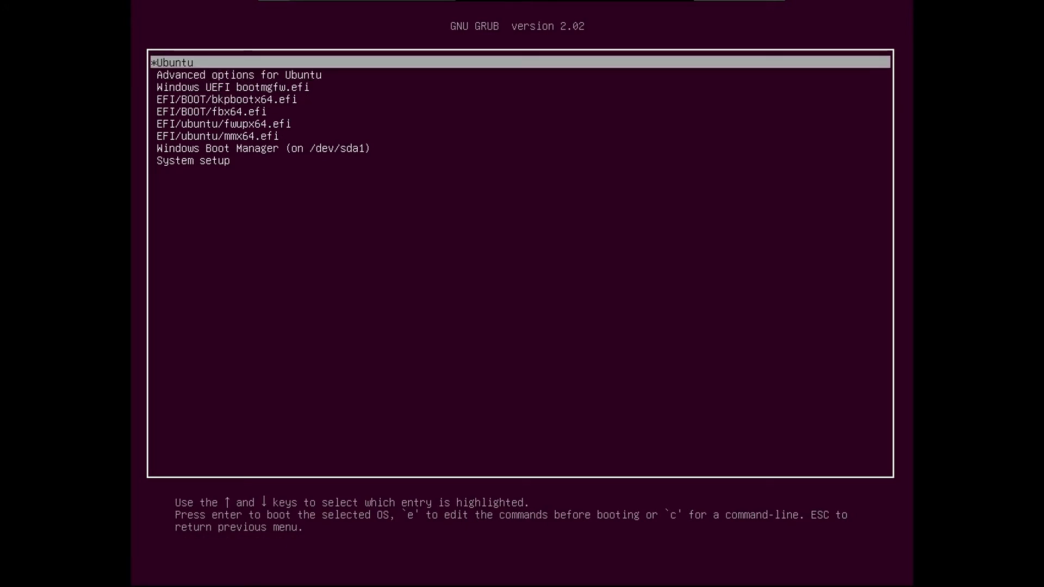
key("Return")
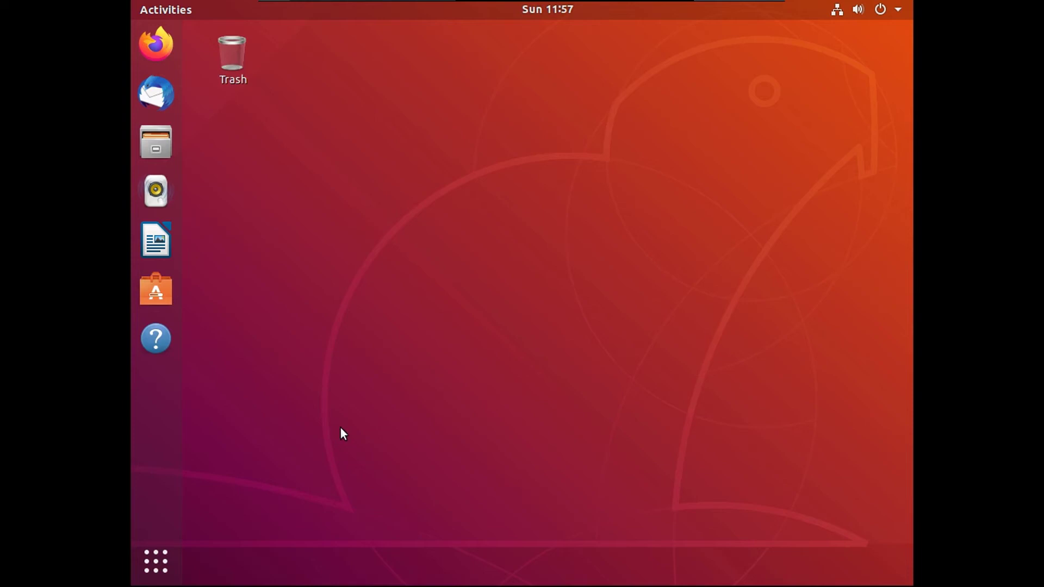
In a new Terminal, add ppa:danielrichter2007/grub-customizer with sudo add-apt-repository, entering the password and confirming
left_click(156, 561)
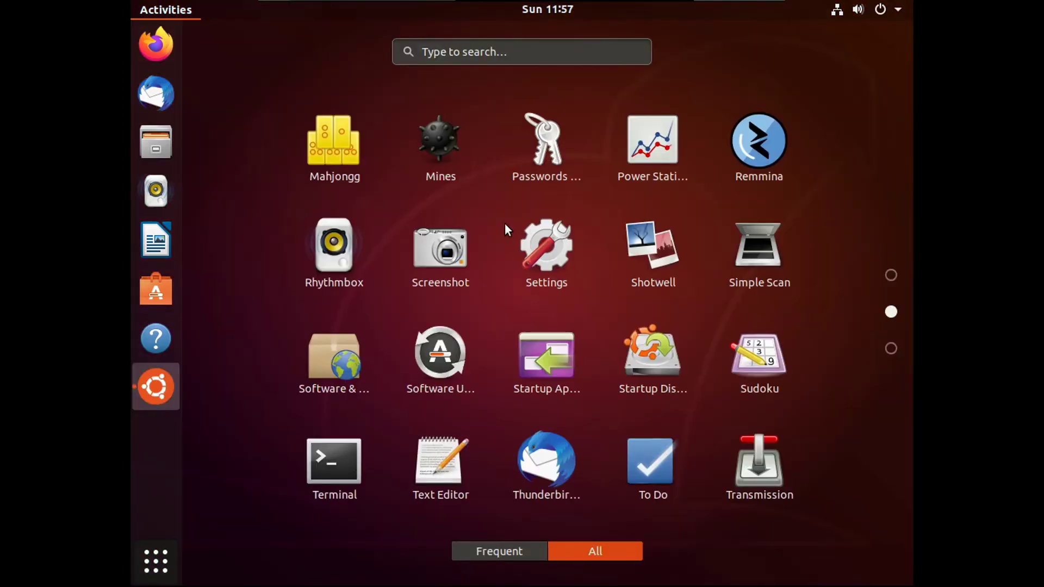
left_click(333, 459)
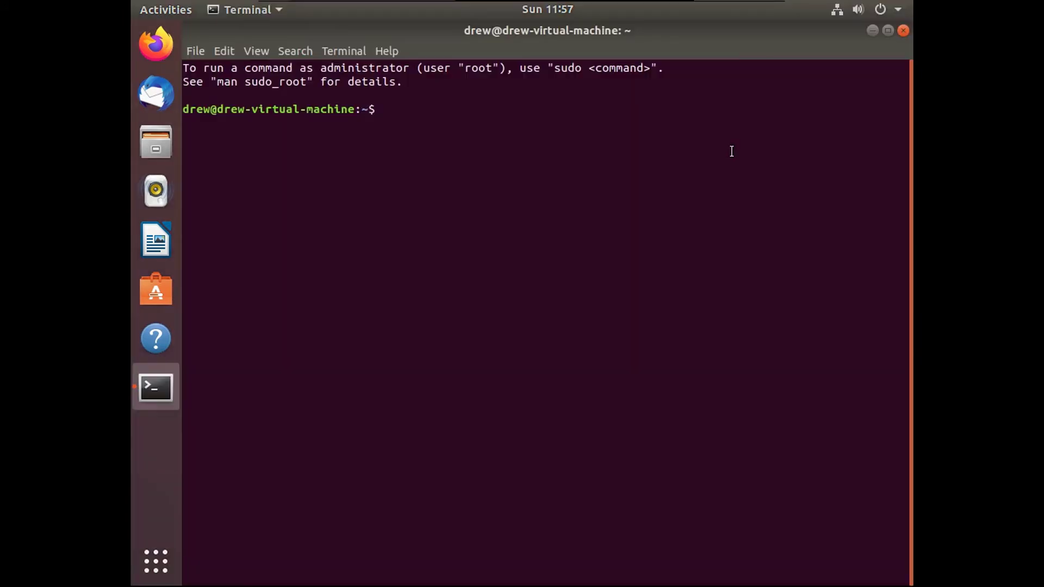
type("sudo add-apt-r")
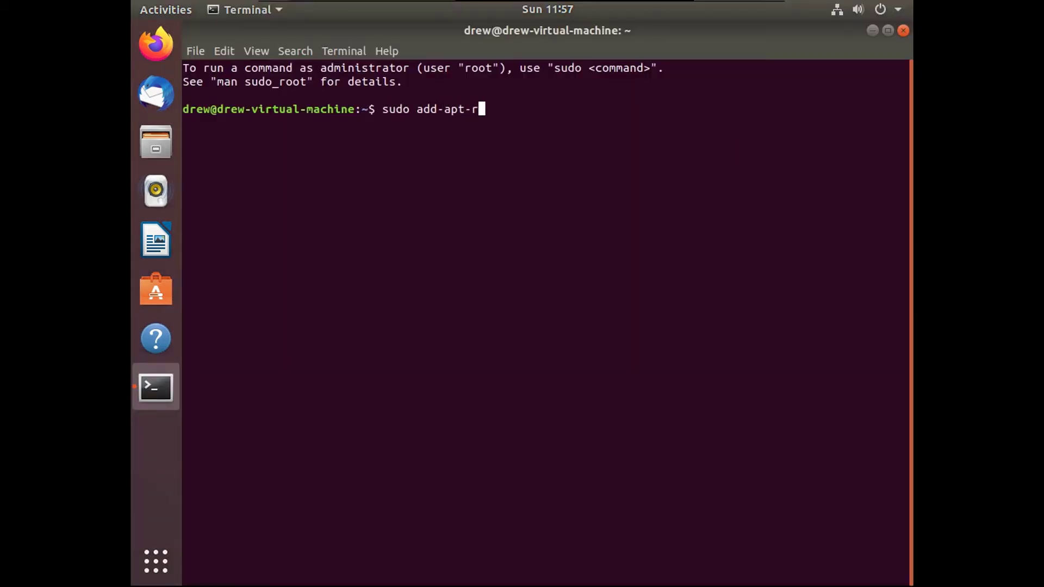
type("epository ppa")
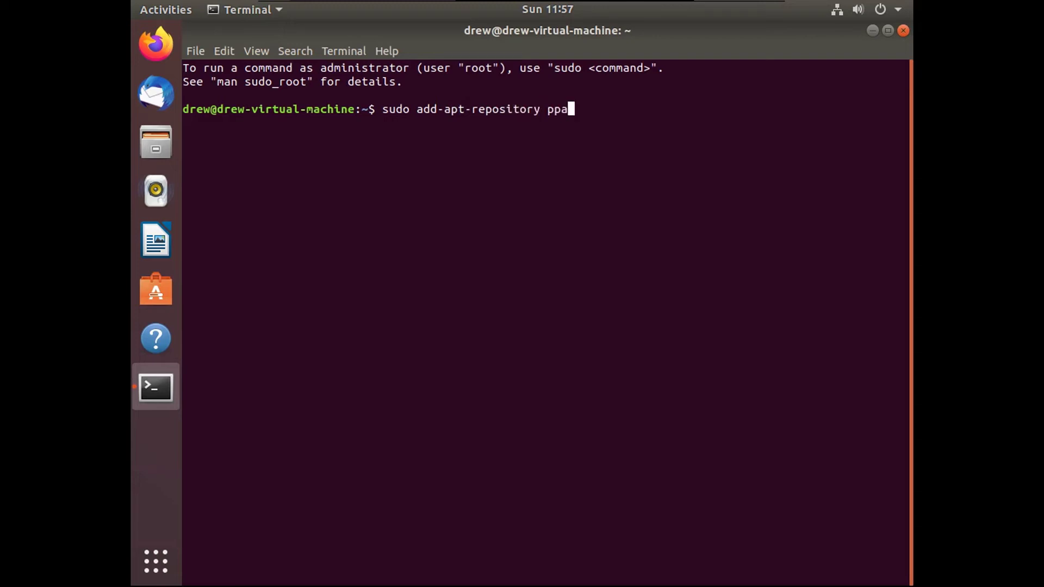
type(":danielri")
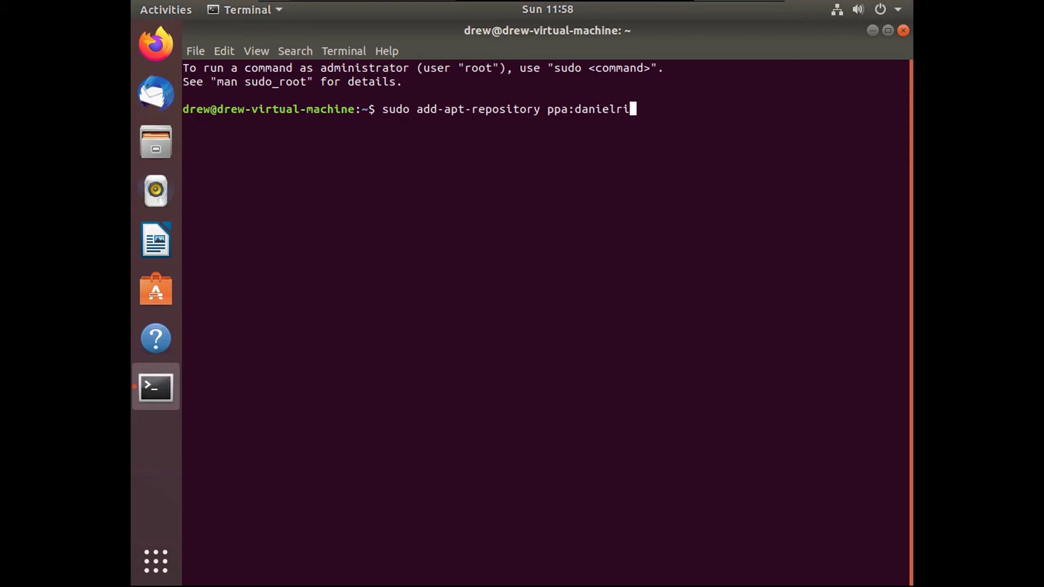
type("chter2007/")
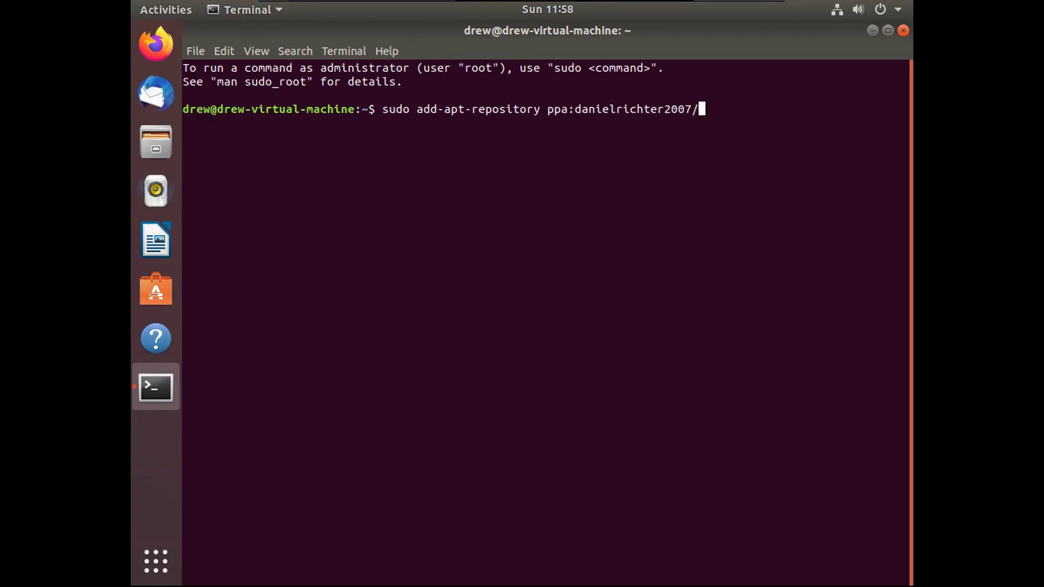
type("grub-customizer")
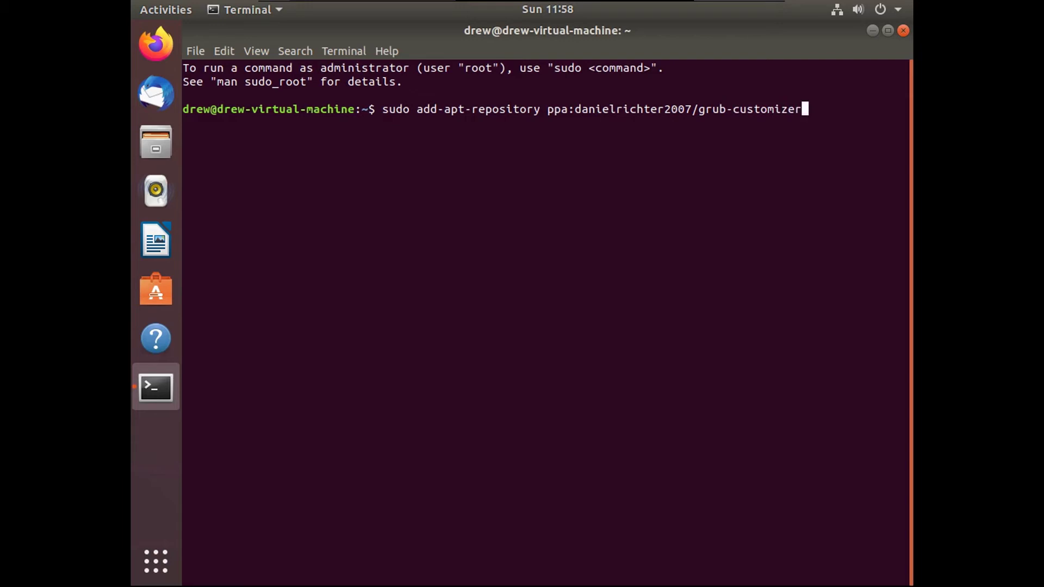
key("Return")
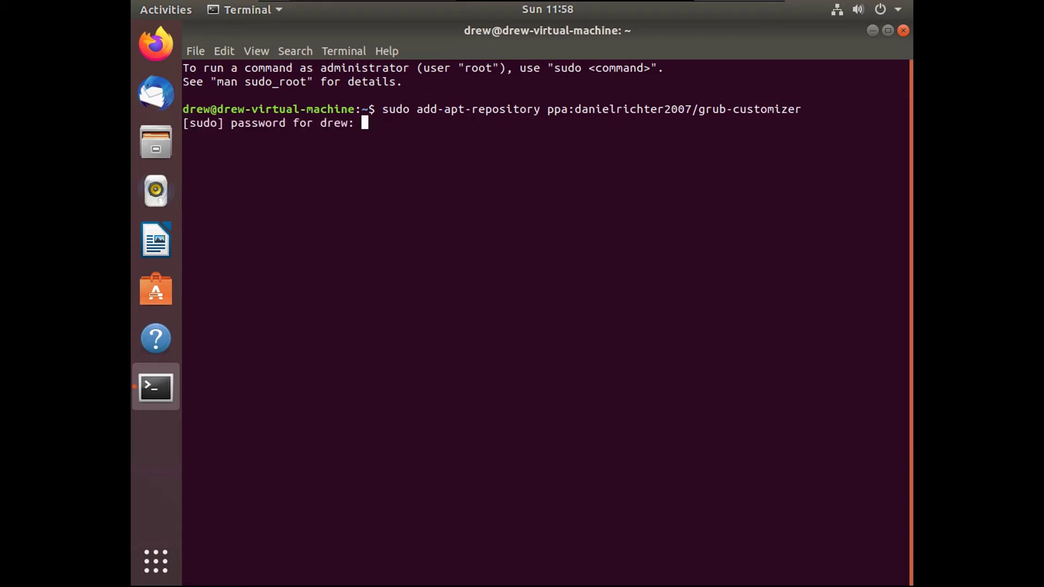
key("Return")
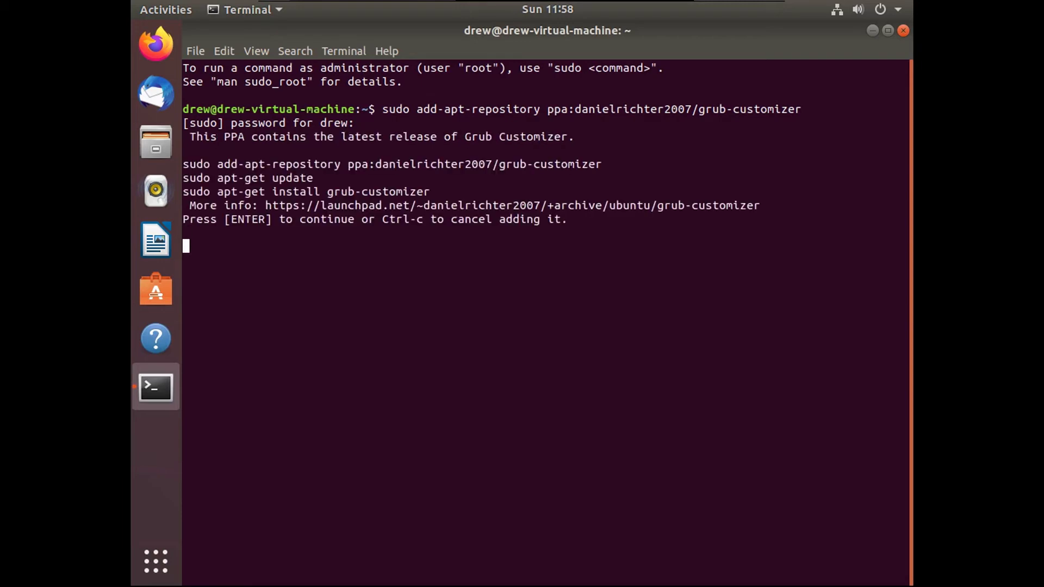
key("Return")
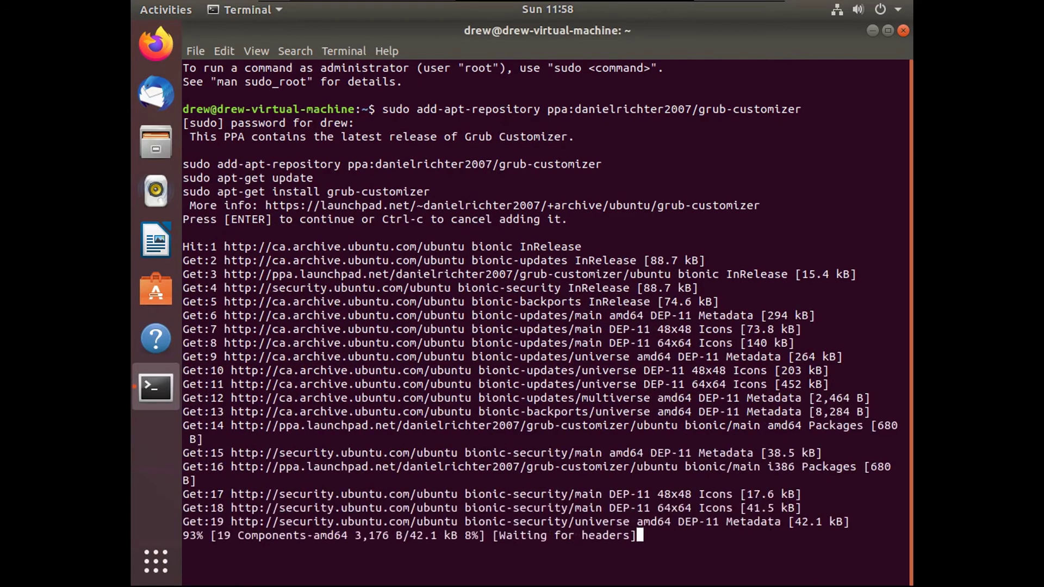
Run sudo apt-get install grub-customizer and answer y to install version 5.1.0
type("sudo")
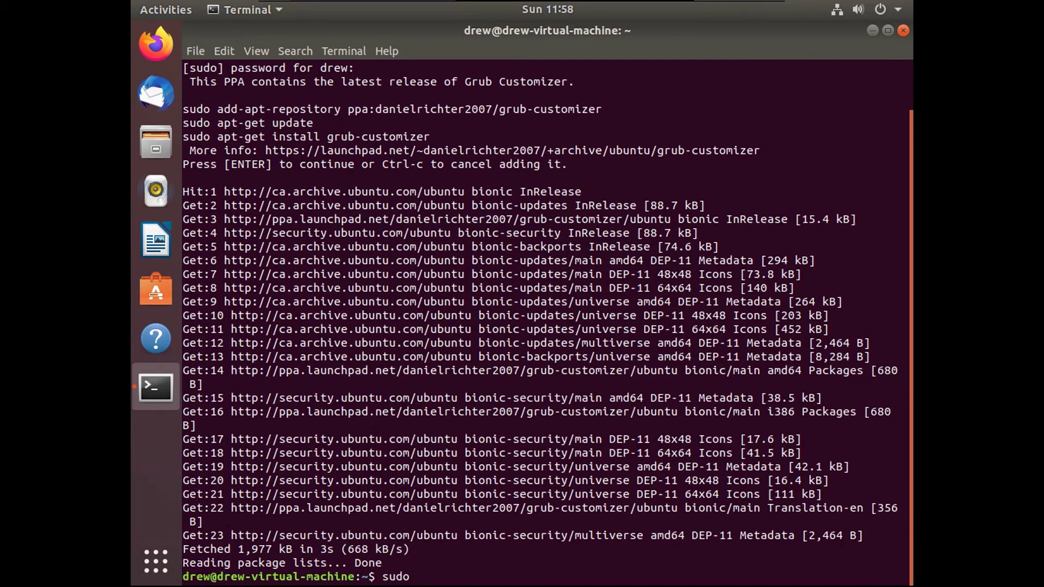
type(" apt-get install gru")
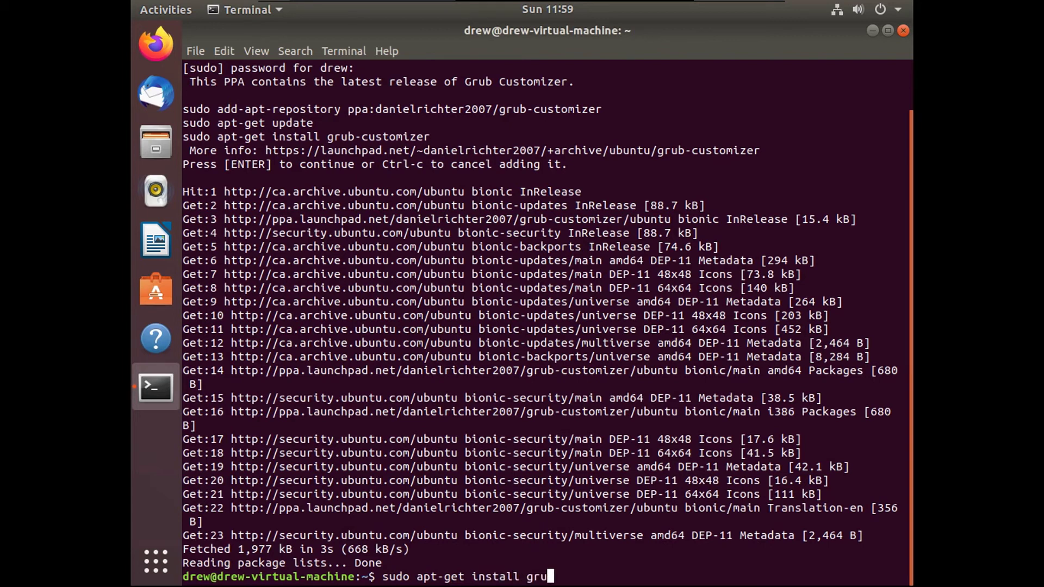
type("b-customizer")
key("Return")
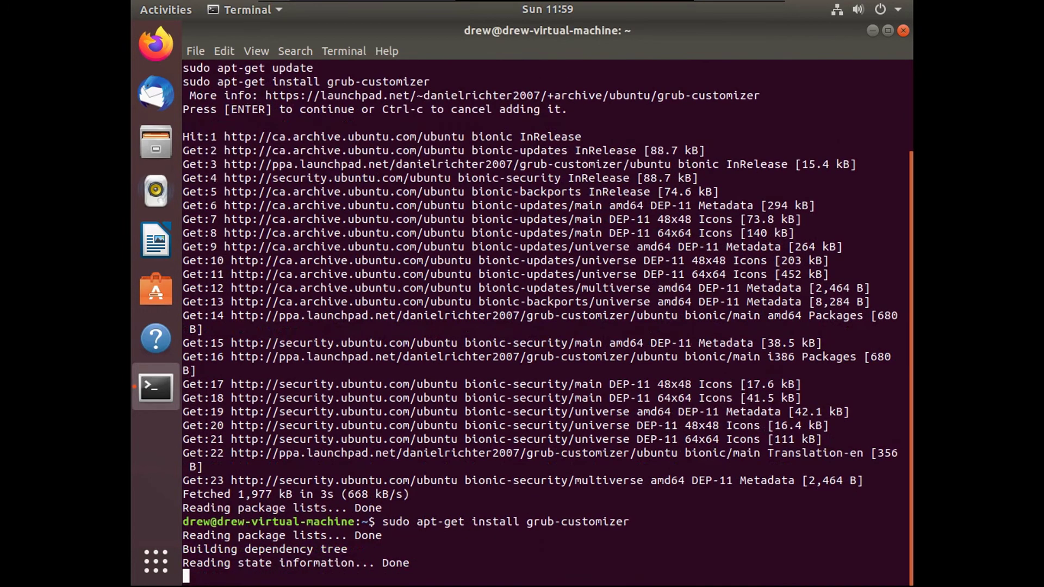
type("y")
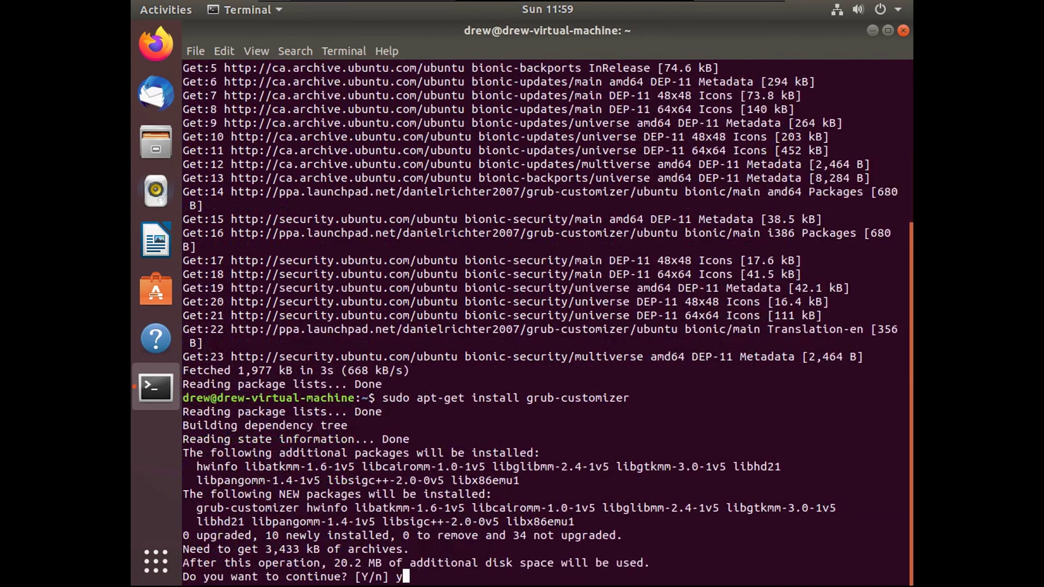
key("Return")
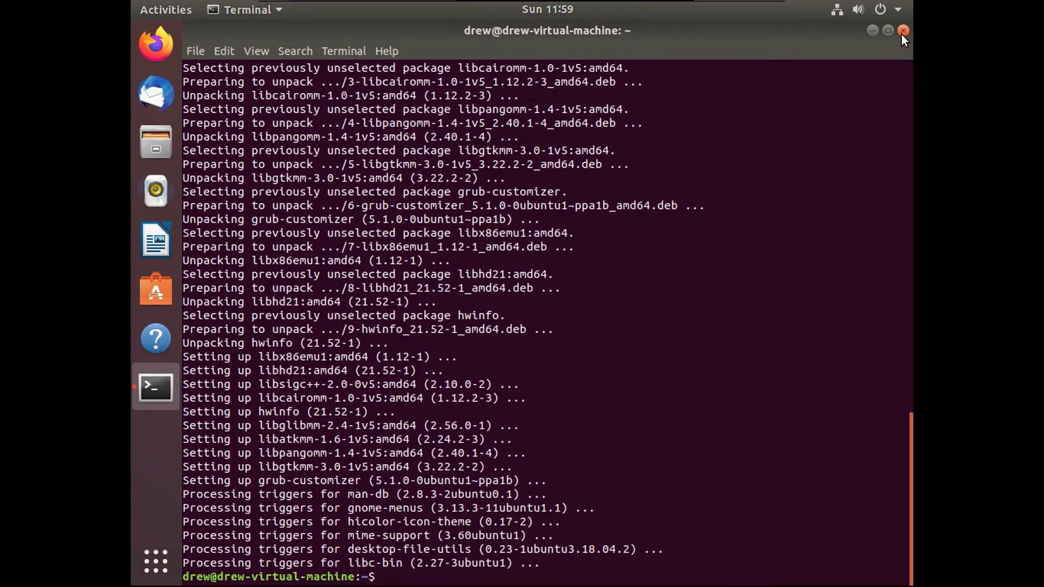
Close the terminal and launch Grub Customizer from Show Applications, authenticating with the account password
left_click(903, 31)
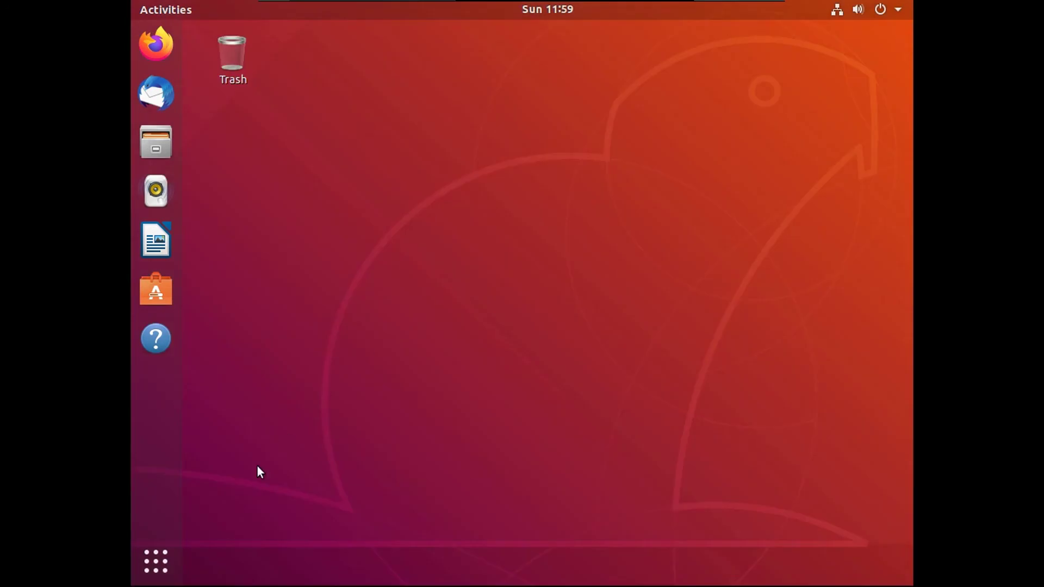
left_click(155, 562)
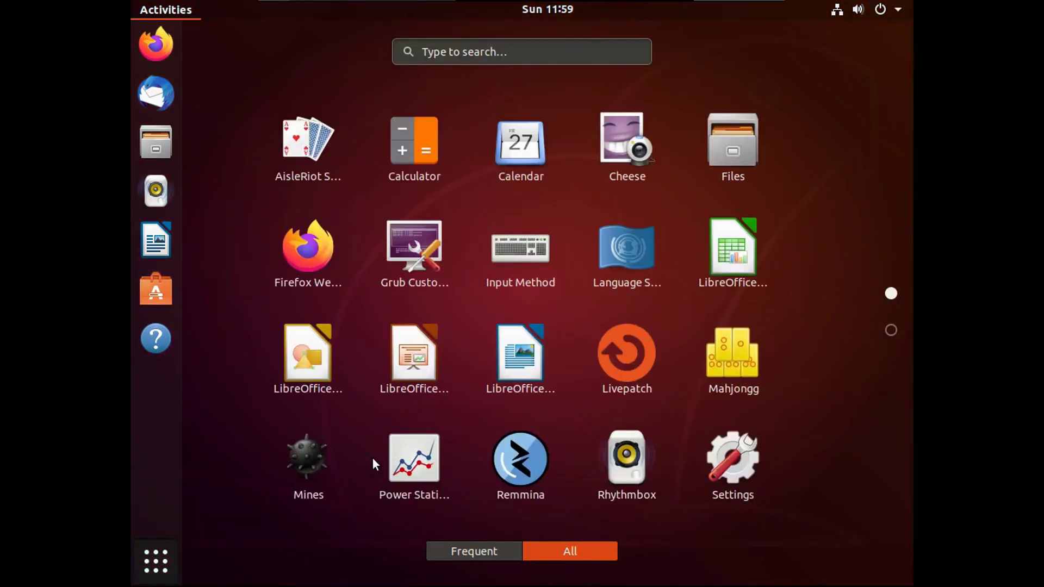
left_click(401, 251)
type("********")
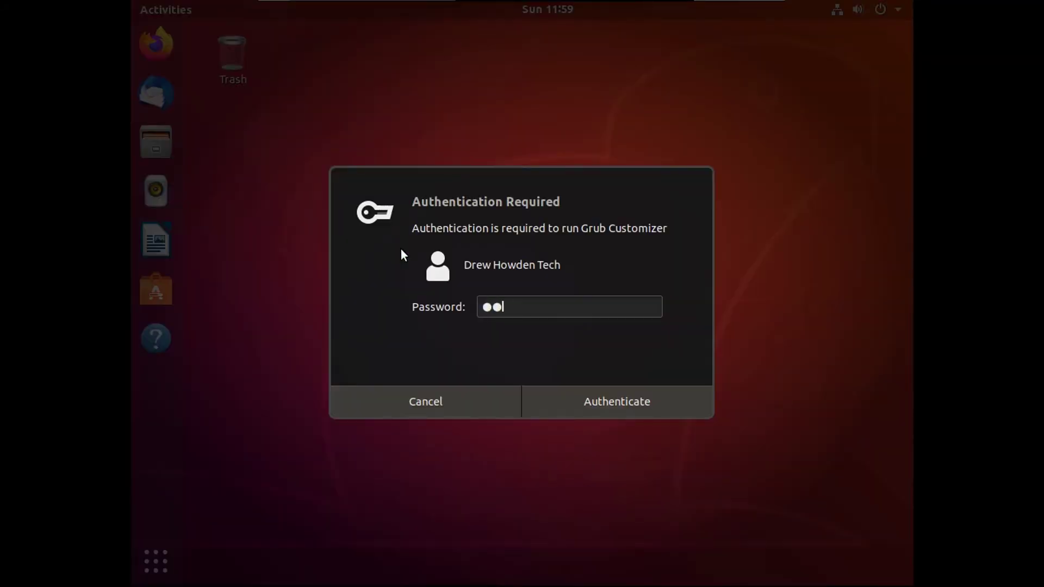
type("****")
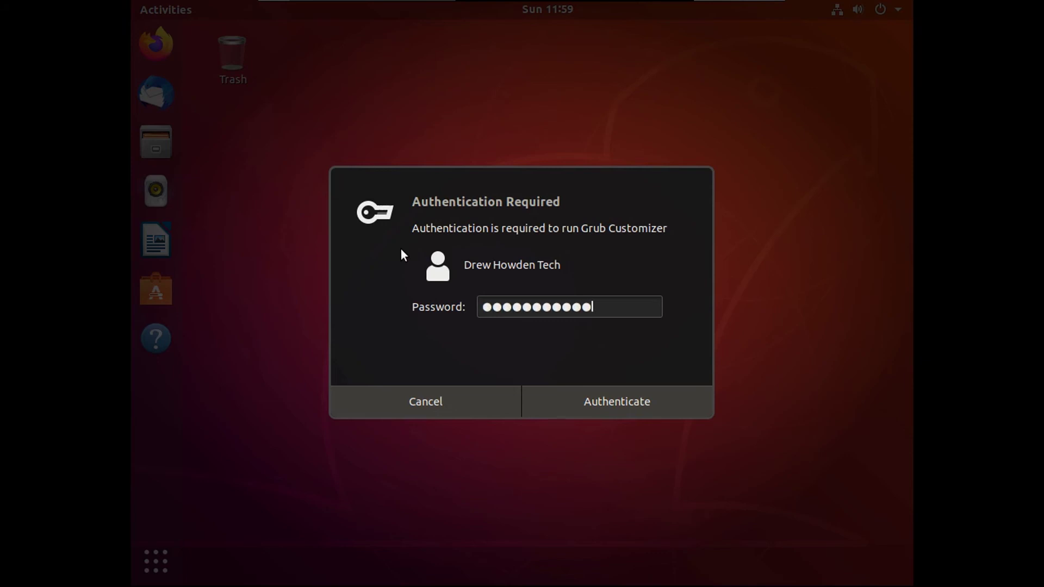
key("Return")
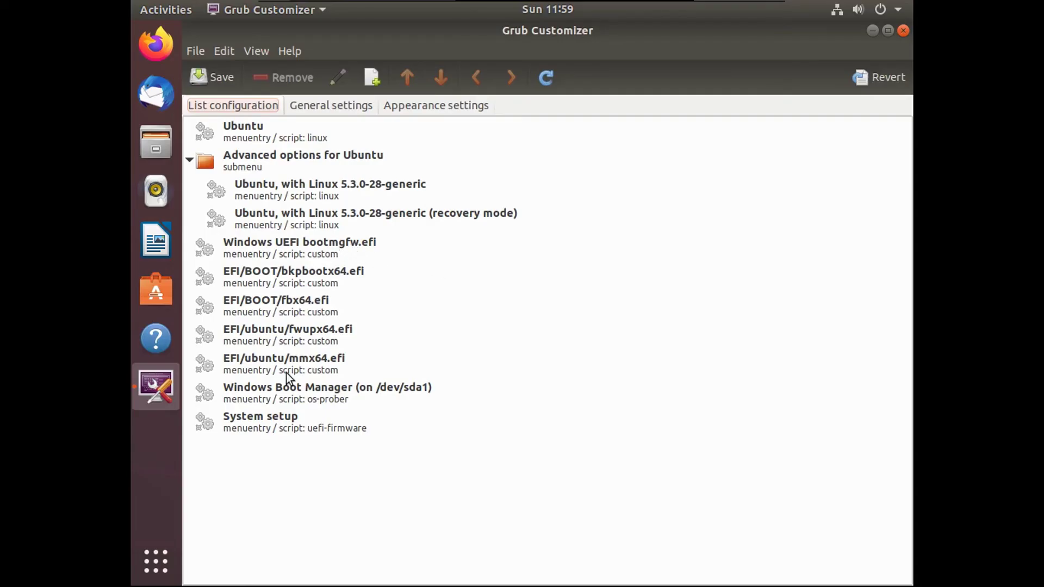
Remove the Windows UEFI bootmgfw.efi, bkpbootx64.efi, fbx64.efi, fwupx64.efi and mmx64.efi entries
left_click(322, 246)
key("Down")
key("Down")
key("Down")
key("Down")
key("Down")
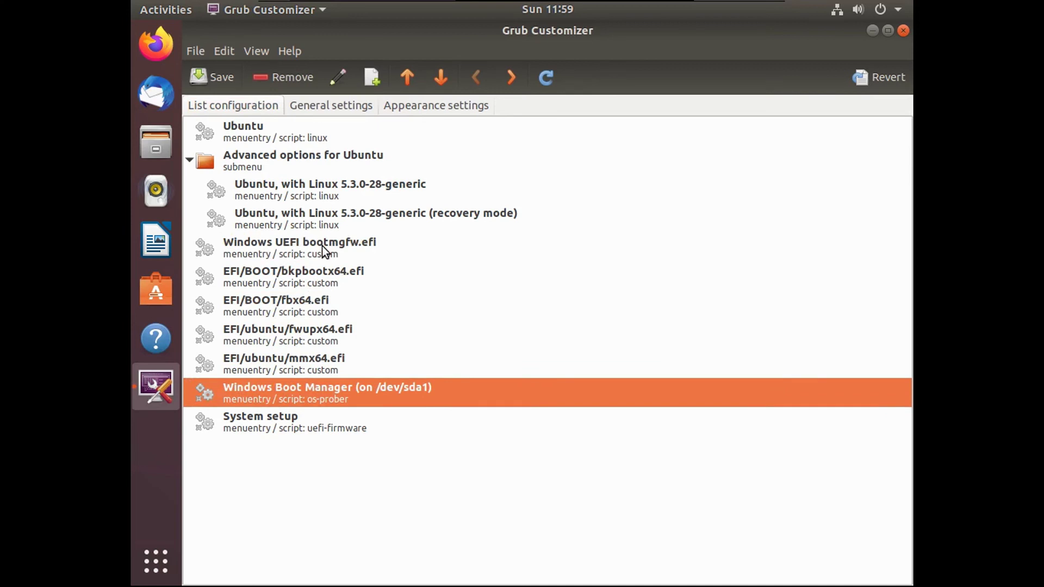
left_click(324, 249)
left_click(263, 77)
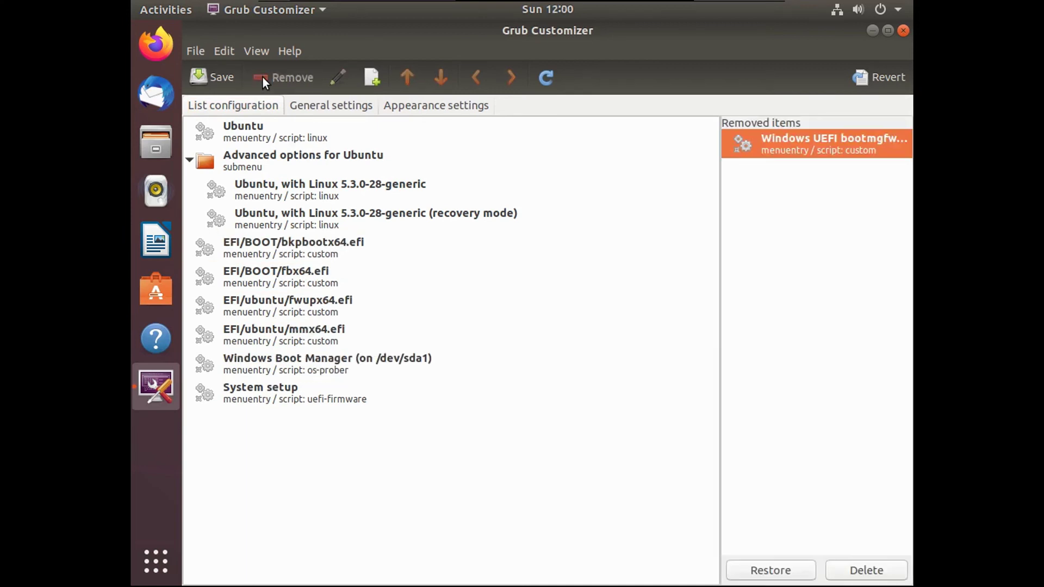
left_click(272, 254)
left_click(283, 77)
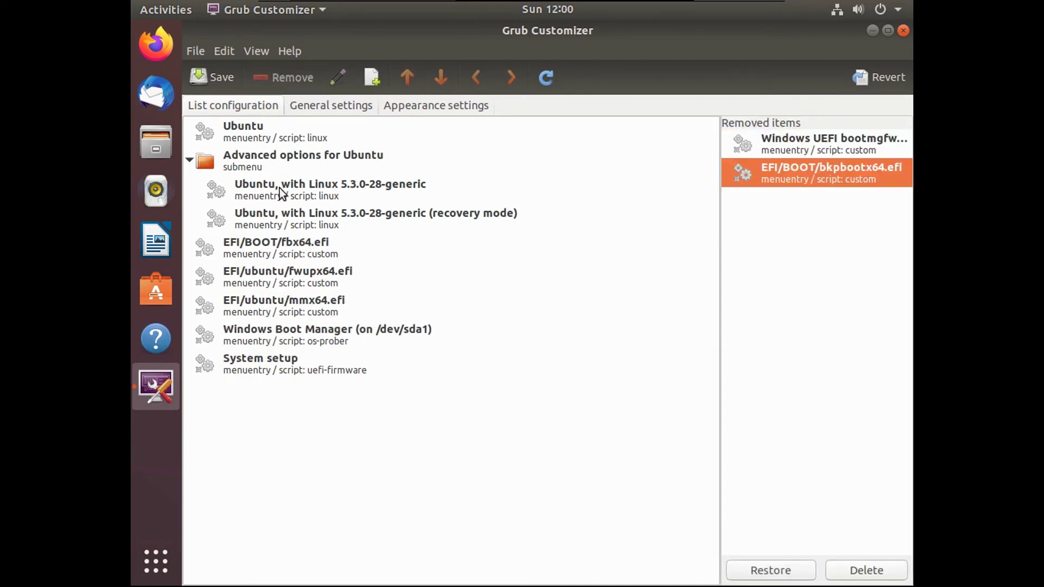
left_click(272, 249)
left_click(283, 77)
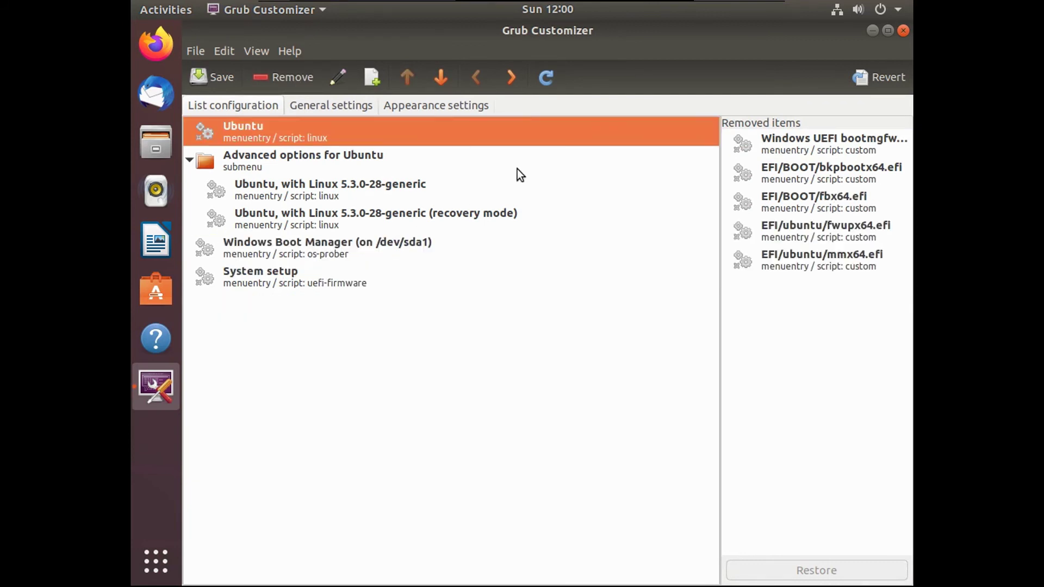
Review the removed items, then check the remaining Advanced options and Windows Boot Manager entries
left_click(824, 148)
key("Down")
key("Down")
key("Down")
key("Down")
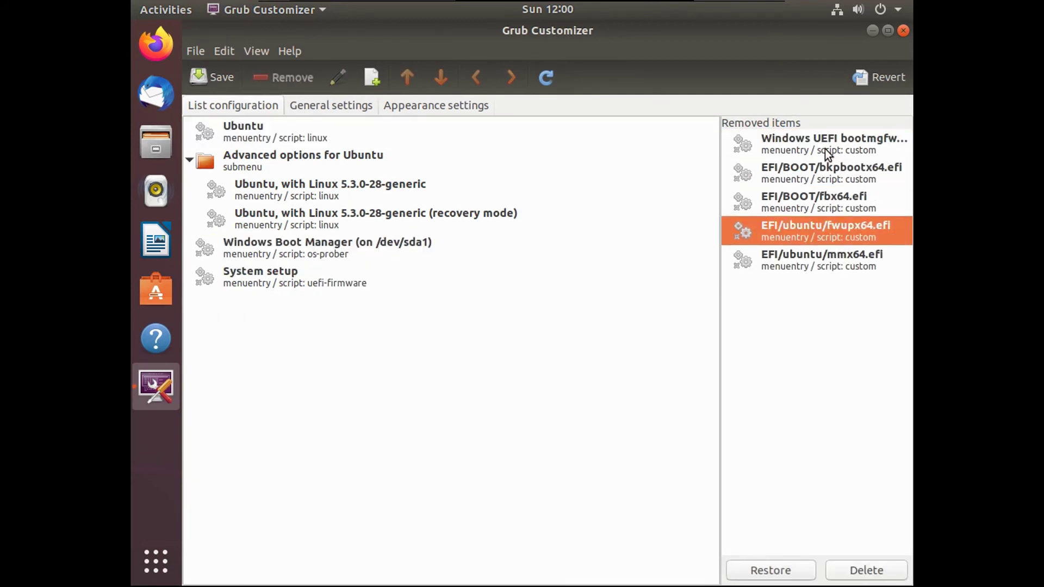
left_click(824, 149)
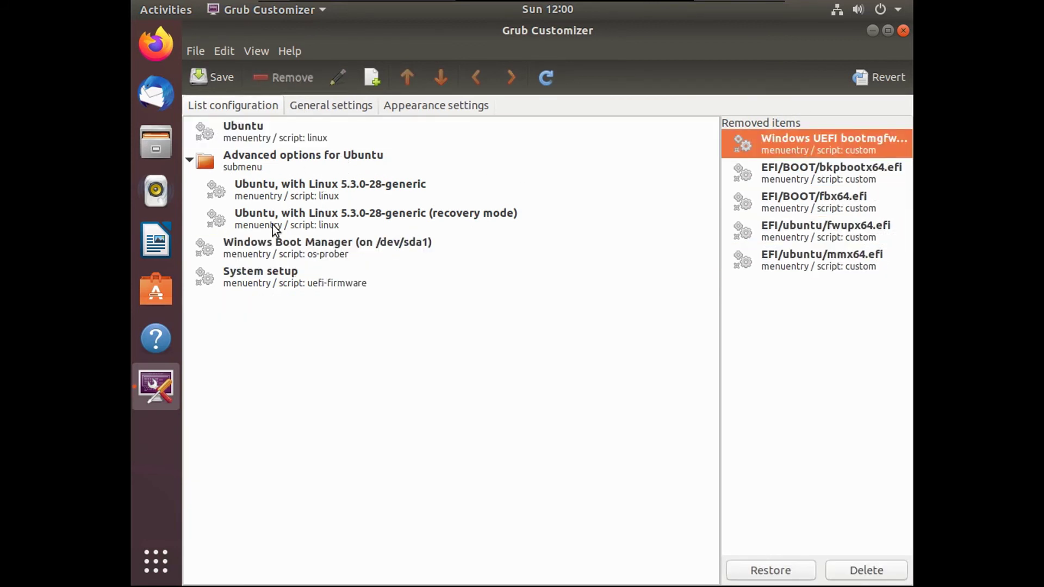
left_click(305, 173)
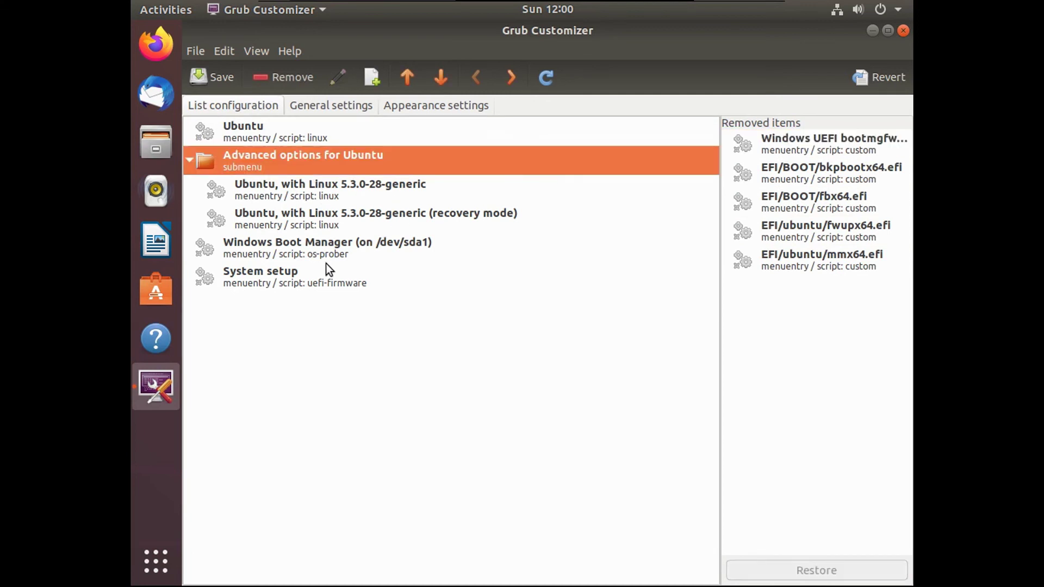
left_click(355, 255)
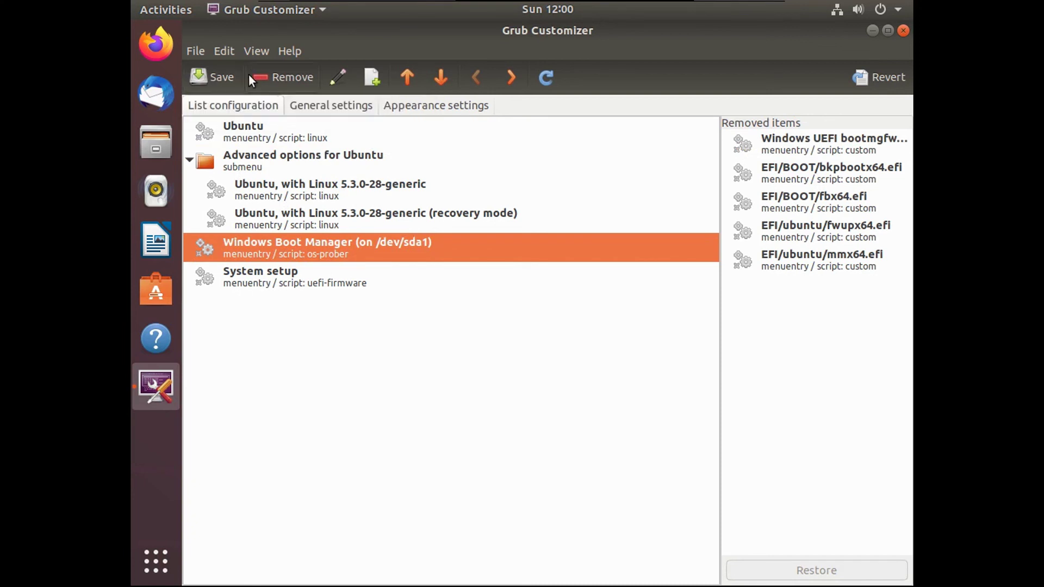
Save the four-entry GRUB configuration, close Grub Customizer and open the power menu to restart
left_click(221, 78)
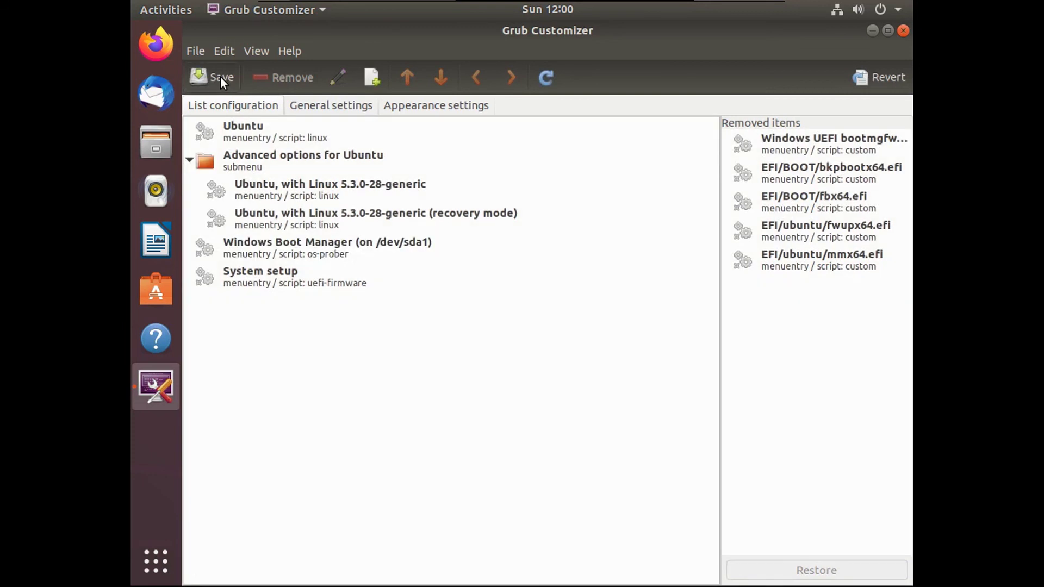
left_click(903, 32)
left_click(881, 14)
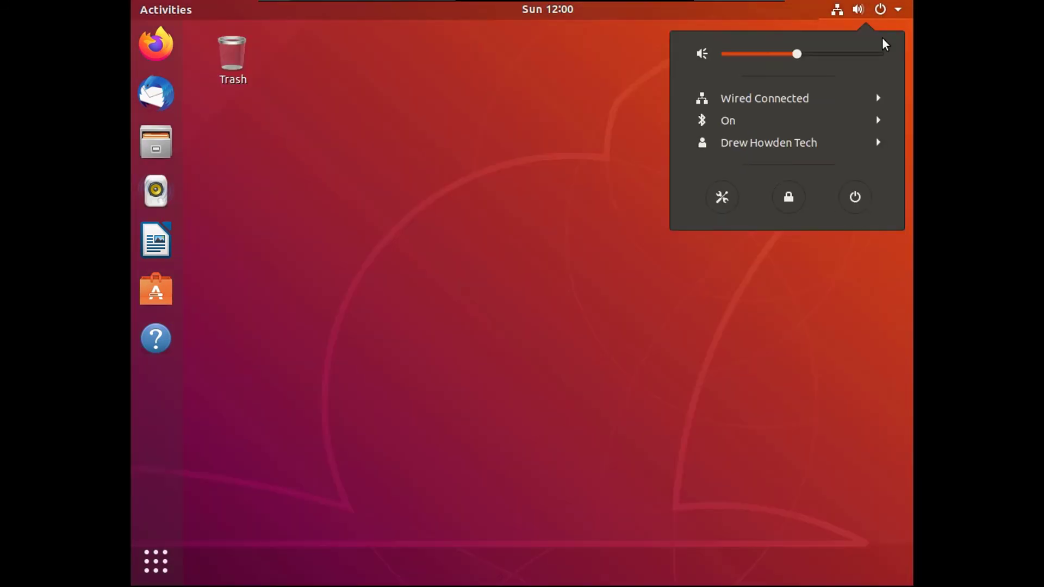